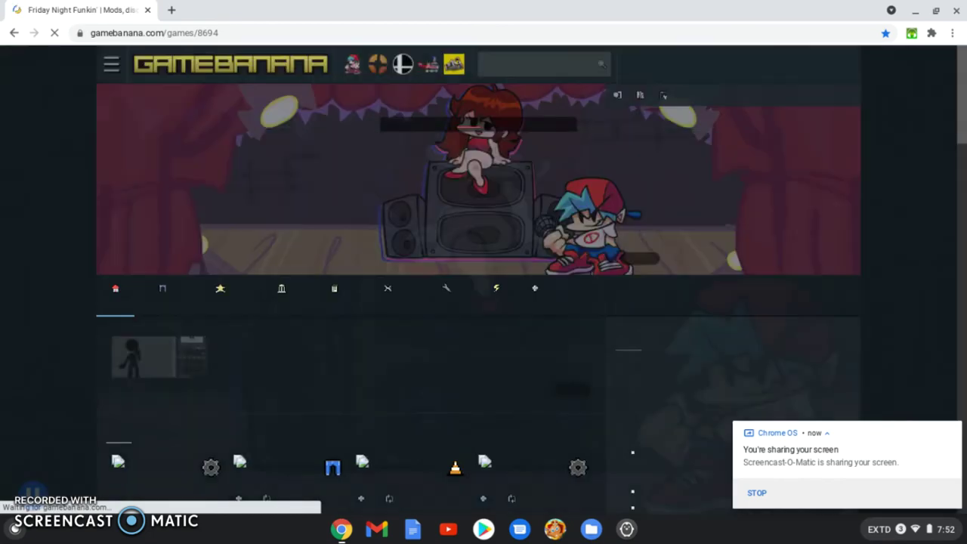
Browse the new and updated Friday Night Funkin' mods on the GameBanana page.
scroll(483, 303, down, 6)
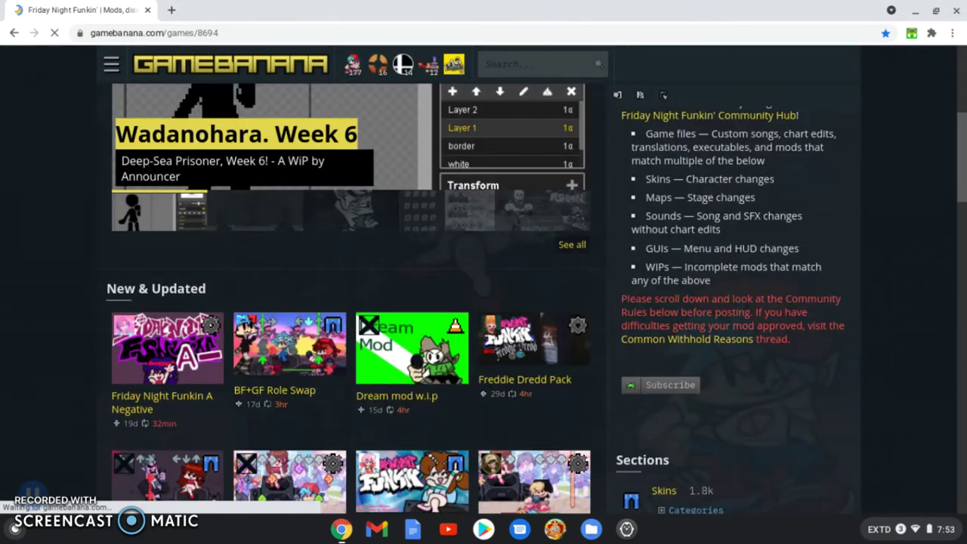
scroll(484, 302, down, 3)
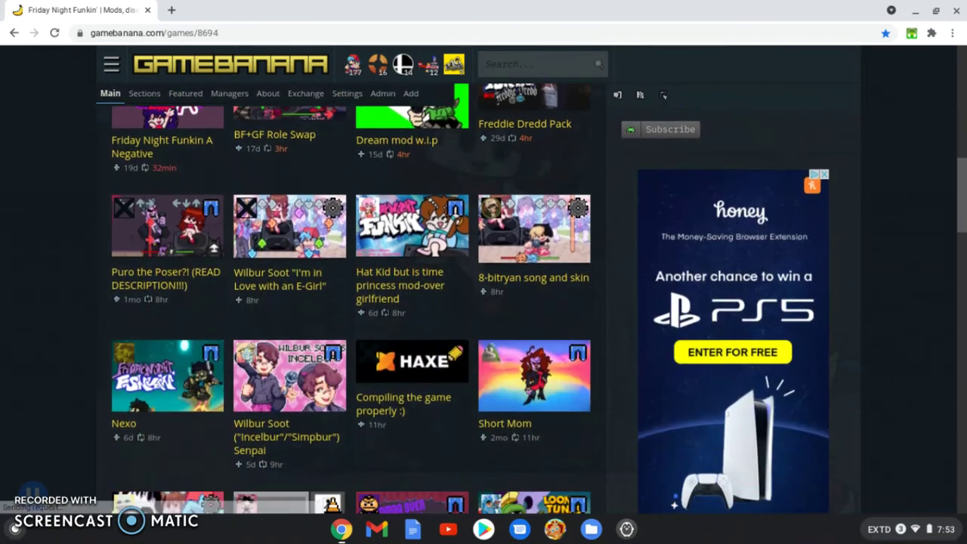
scroll(483, 302, down, 2)
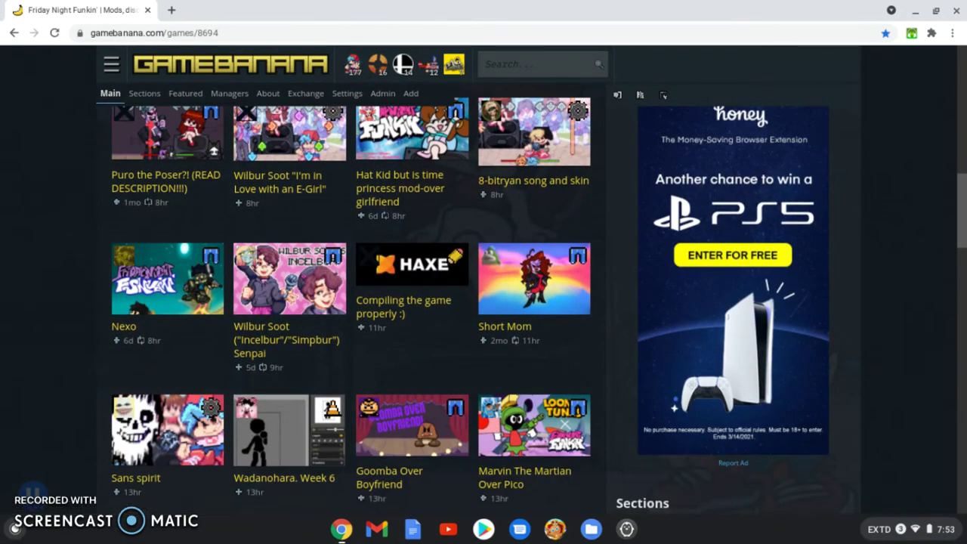
scroll(173, 452, down, 1)
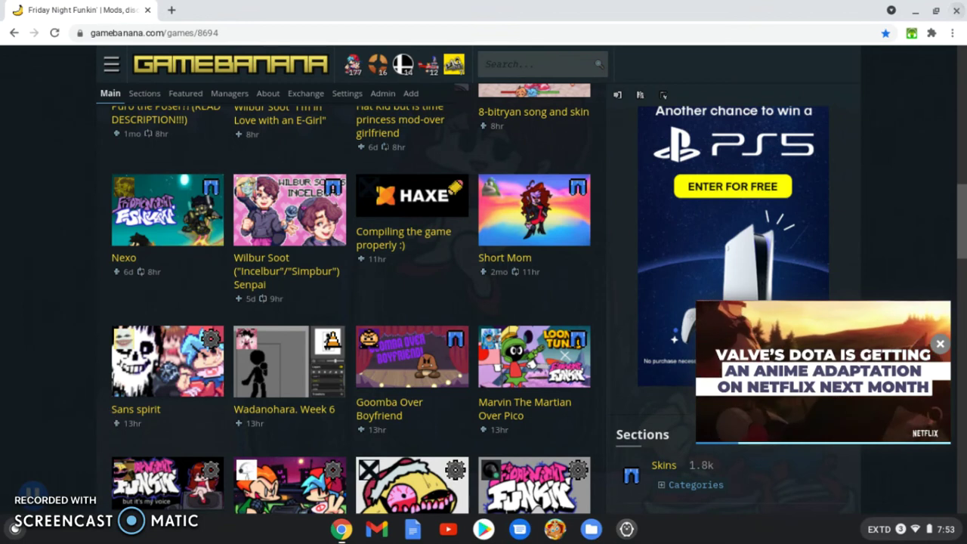
Close the mod page and open the Downloads folder in the Files app.
key(ctrl+w)
key(alt+shift+m)
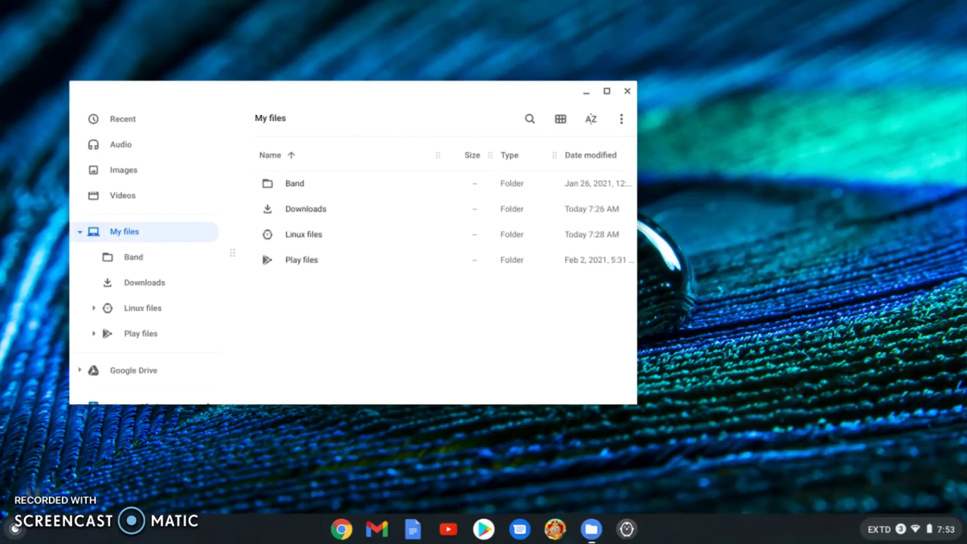
double_click(306, 208)
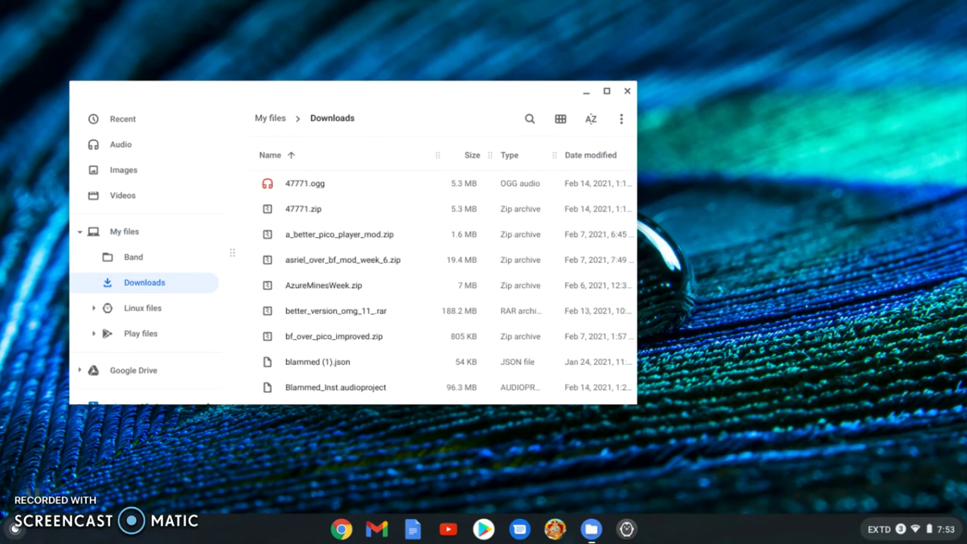
Delete the files Funkin, Funkin (1) and Funkin (2) from the Downloads folder.
scroll(442, 287, down, 2)
scroll(442, 287, up, 2)
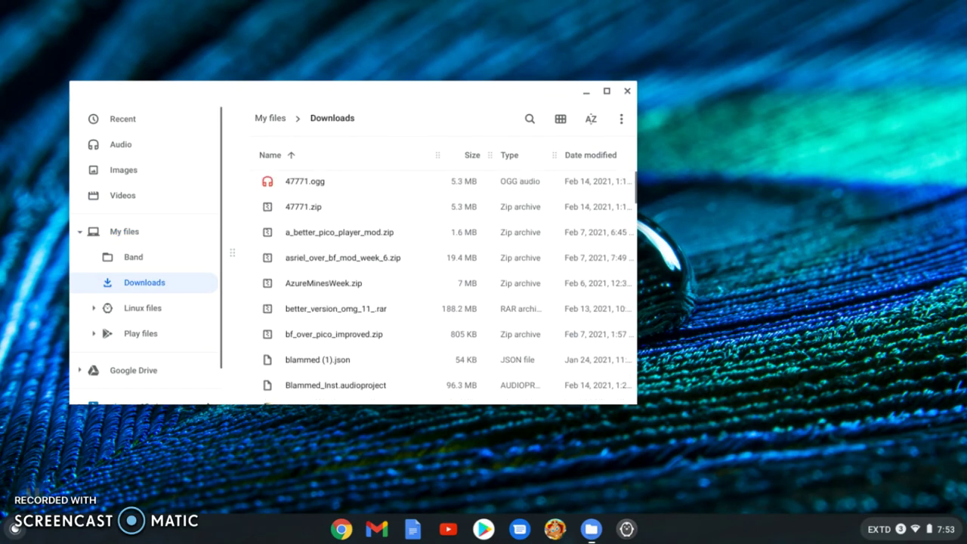
scroll(443, 287, down, 1)
scroll(445, 287, down, 7)
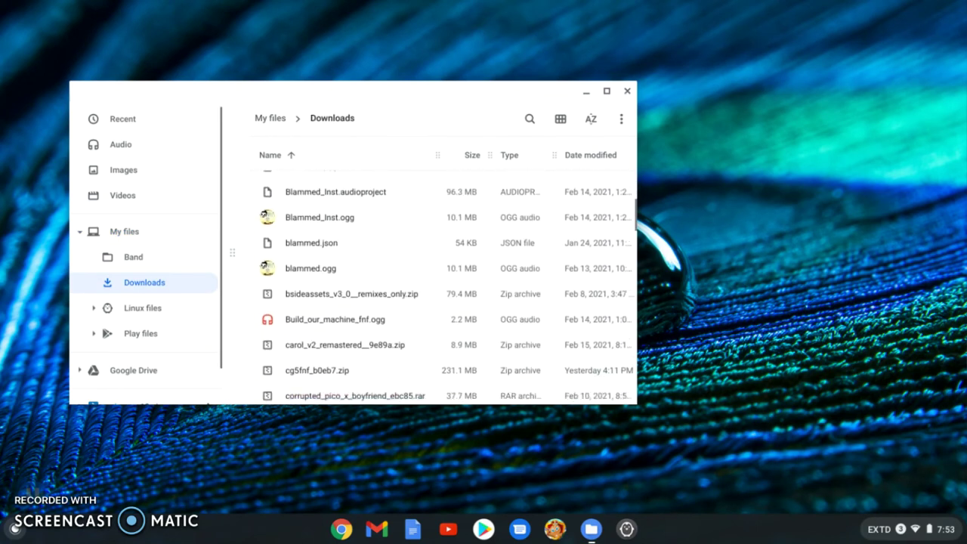
scroll(445, 287, down, 9)
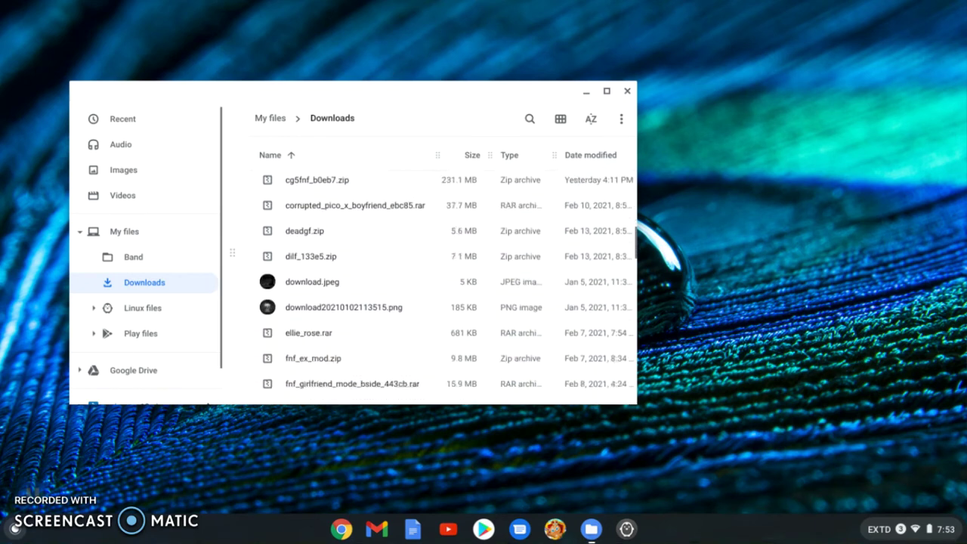
scroll(446, 287, down, 13)
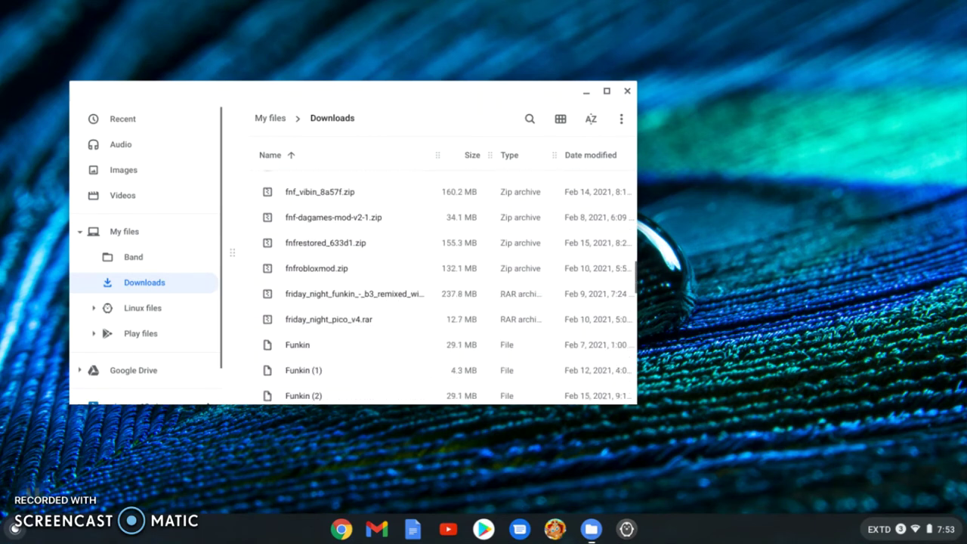
scroll(443, 287, down, 1)
click(443, 235)
scroll(443, 288, down, 1)
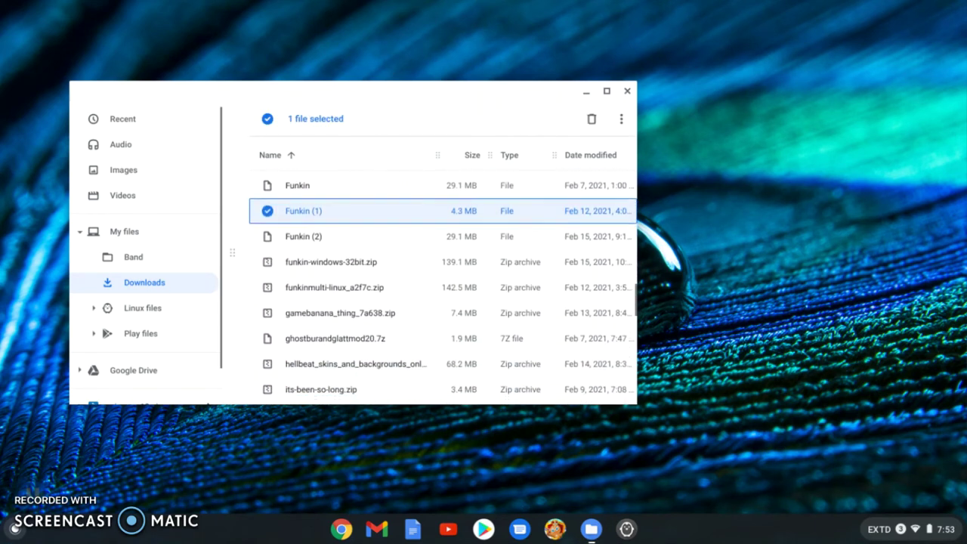
key(Escape)
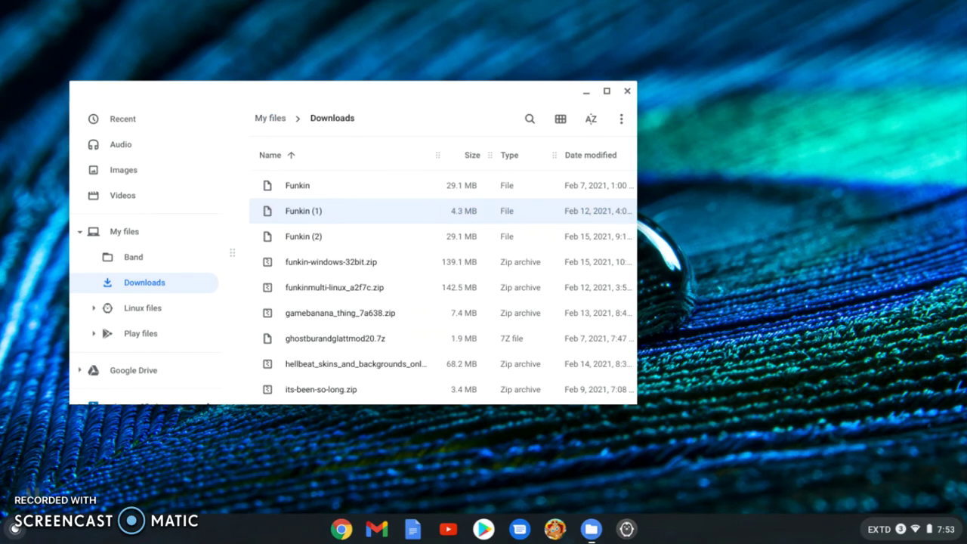
click(443, 211)
ctrl+click(443, 236)
ctrl+click(443, 185)
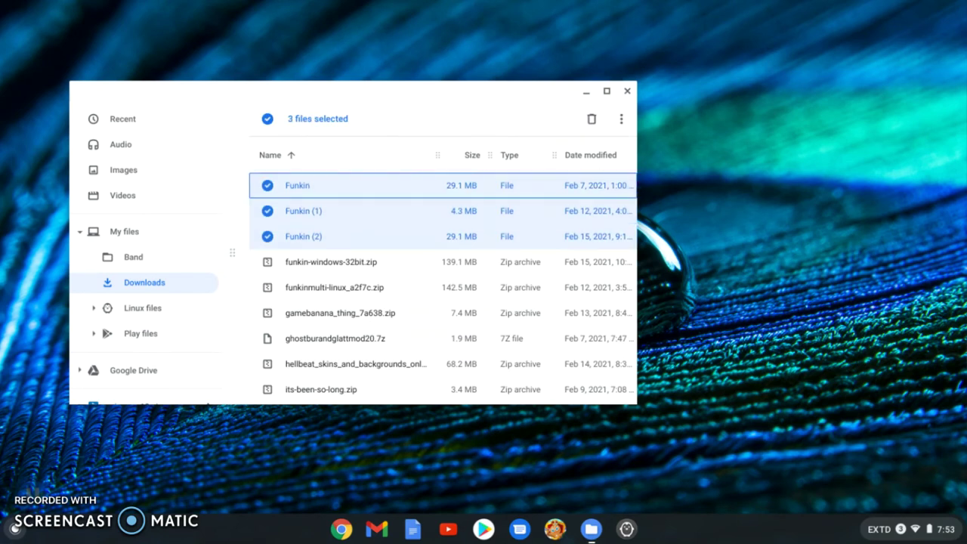
key(Delete)
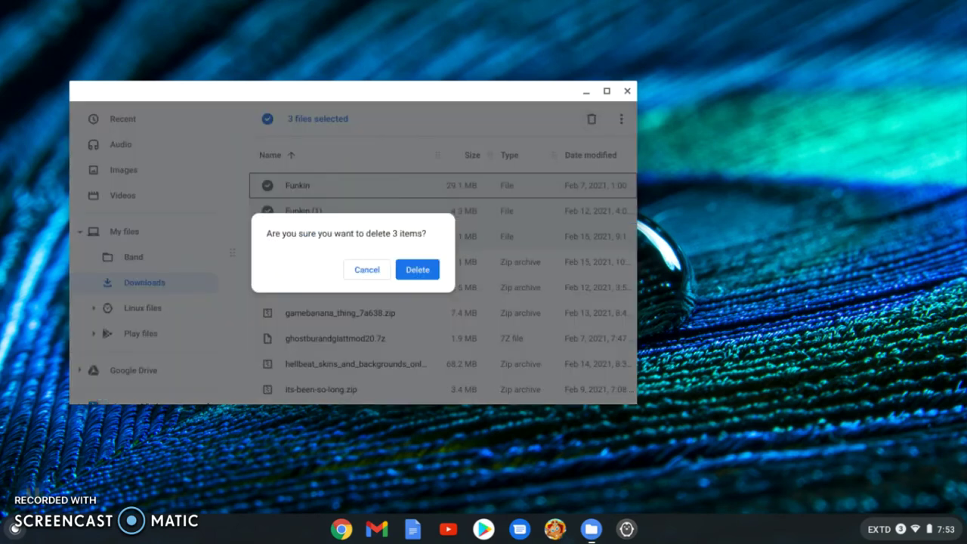
key(Return)
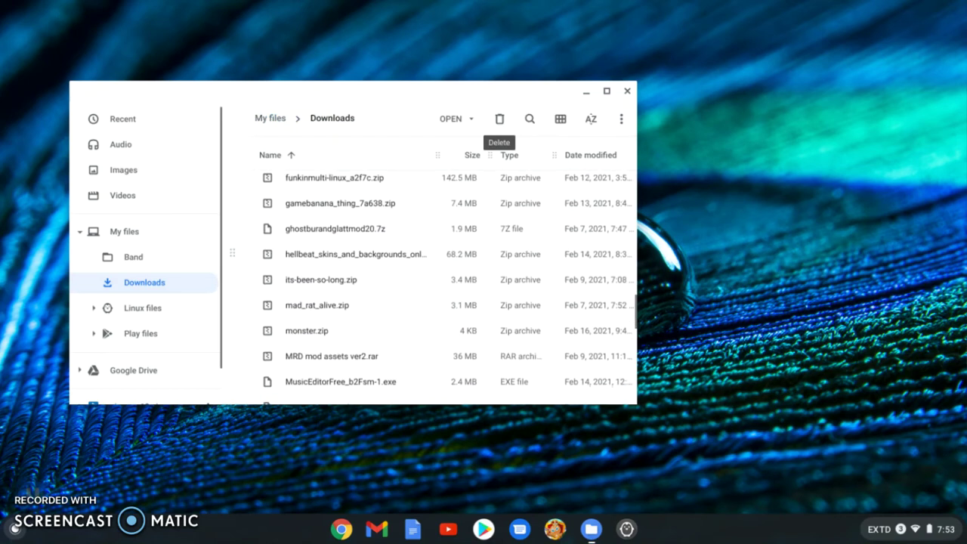
Open PhillyNice-KadeDev.zip from Downloads and go to its assets/images folder.
scroll(446, 287, down, 2)
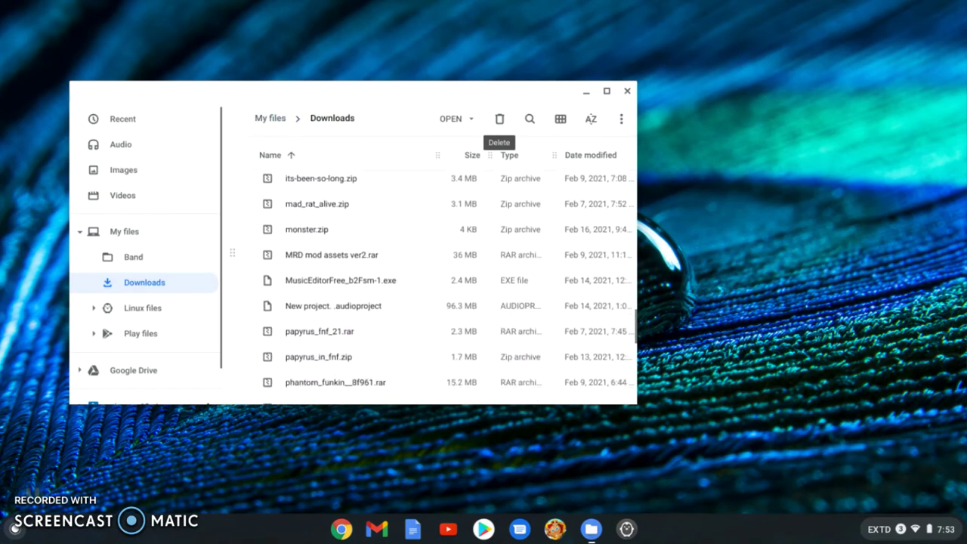
scroll(446, 287, down, 2)
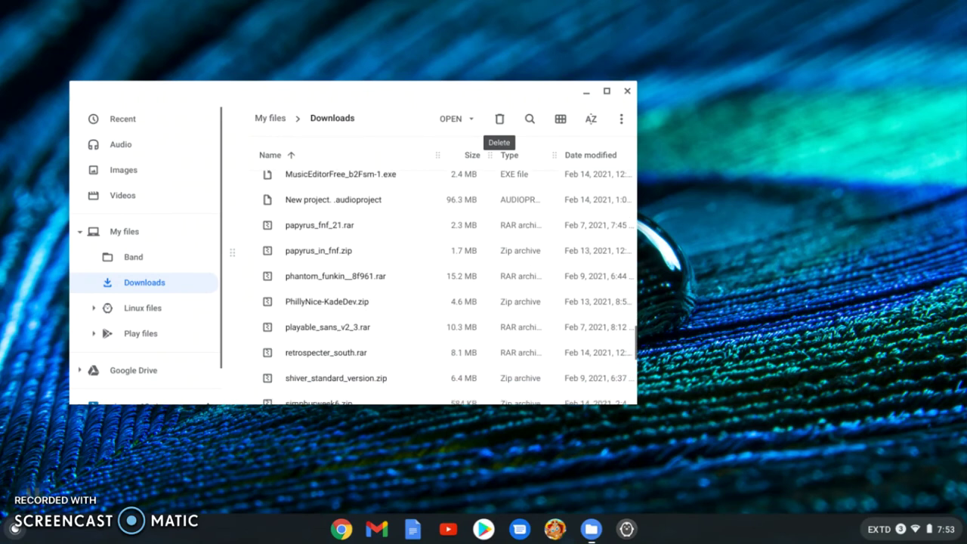
scroll(446, 287, down, 1)
double_click(327, 294)
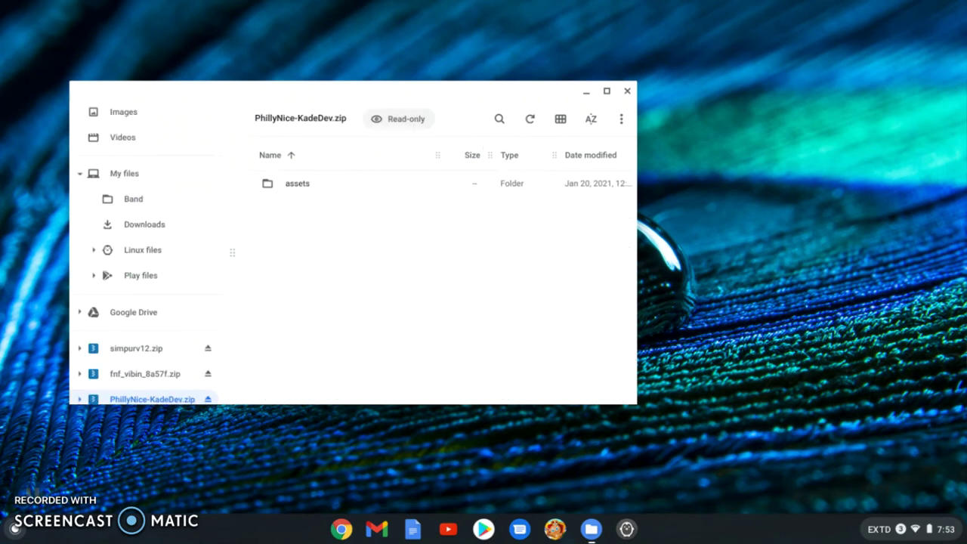
double_click(297, 183)
double_click(298, 209)
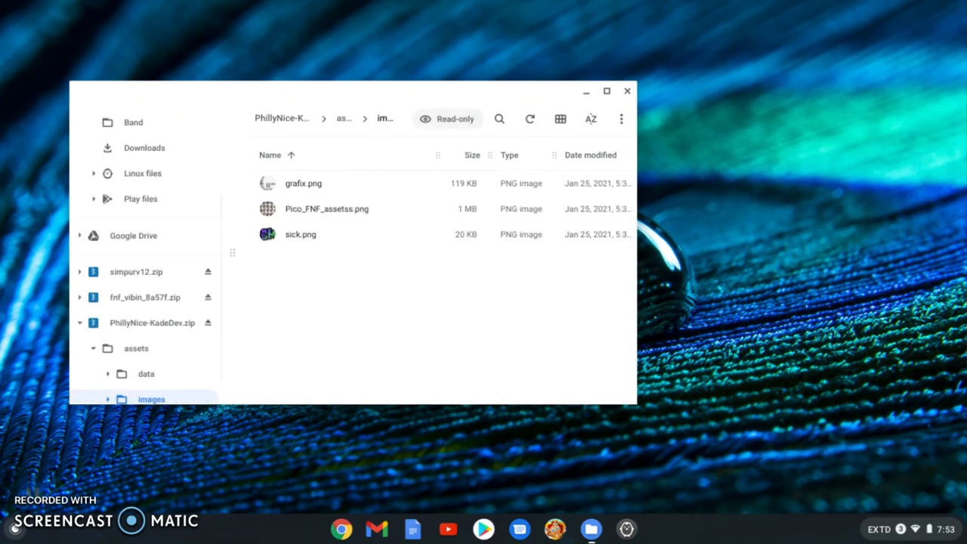
click(301, 234)
shift+click(326, 208)
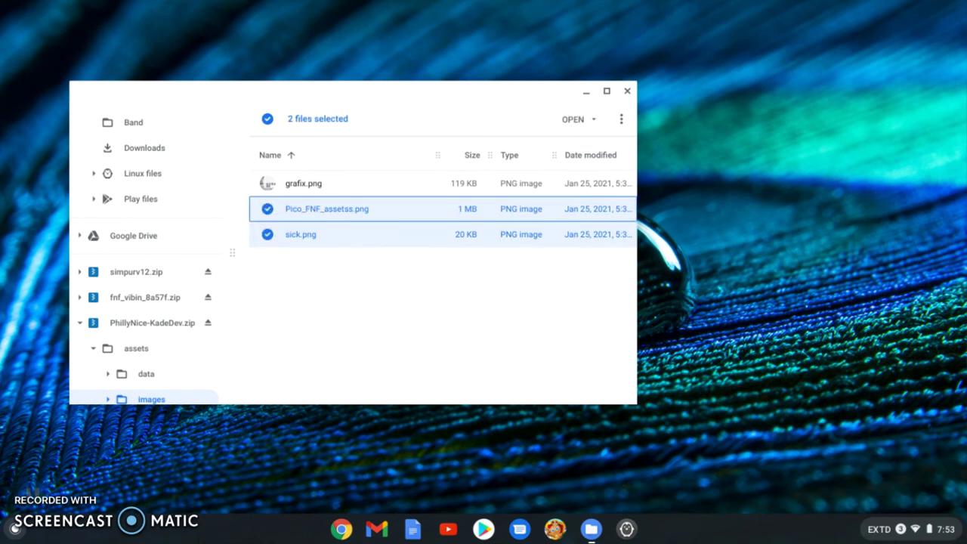
key(shift+Down)
key(Escape)
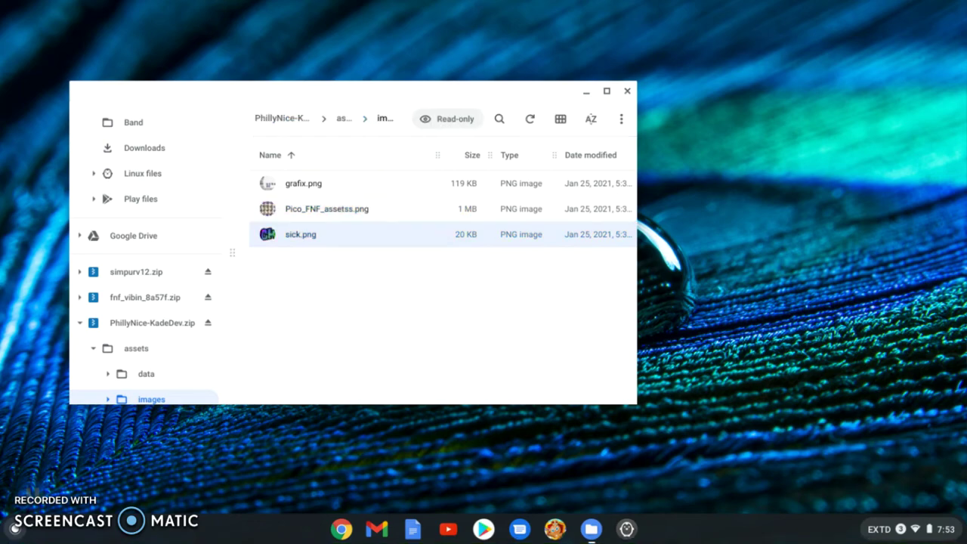
Preview grafix.png, close it, and copy Pico_FNF_assetss.png and sick.png from the archive's images folder.
double_click(303, 183)
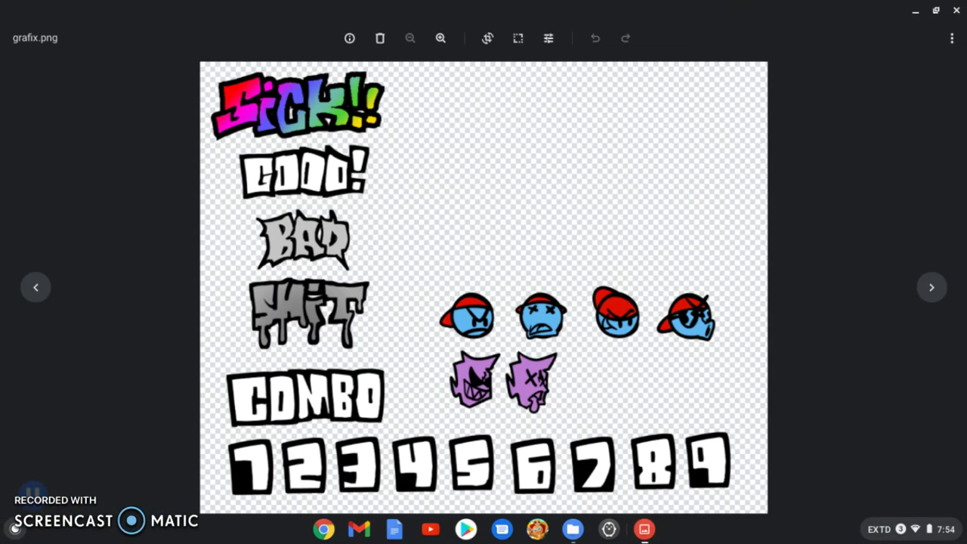
key(ctrl+w)
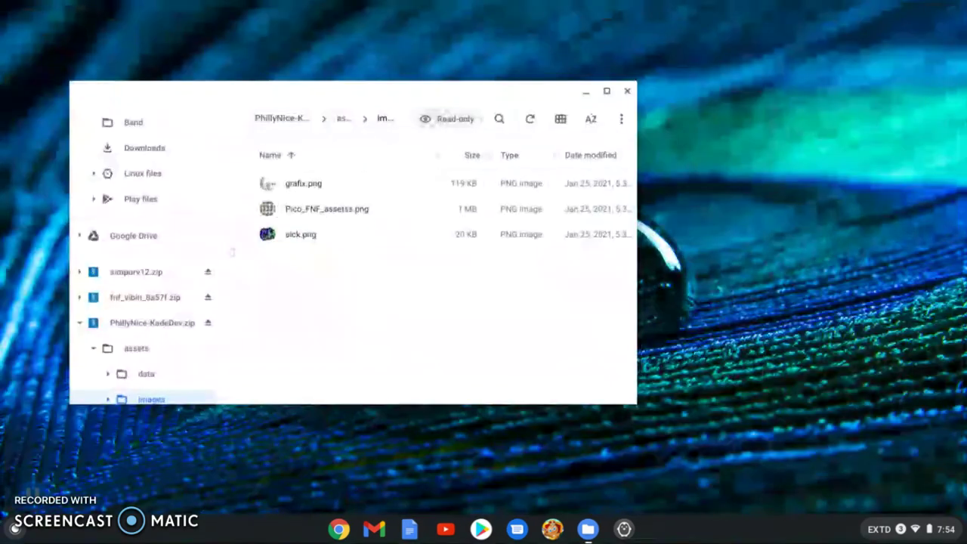
click(301, 235)
shift+click(327, 208)
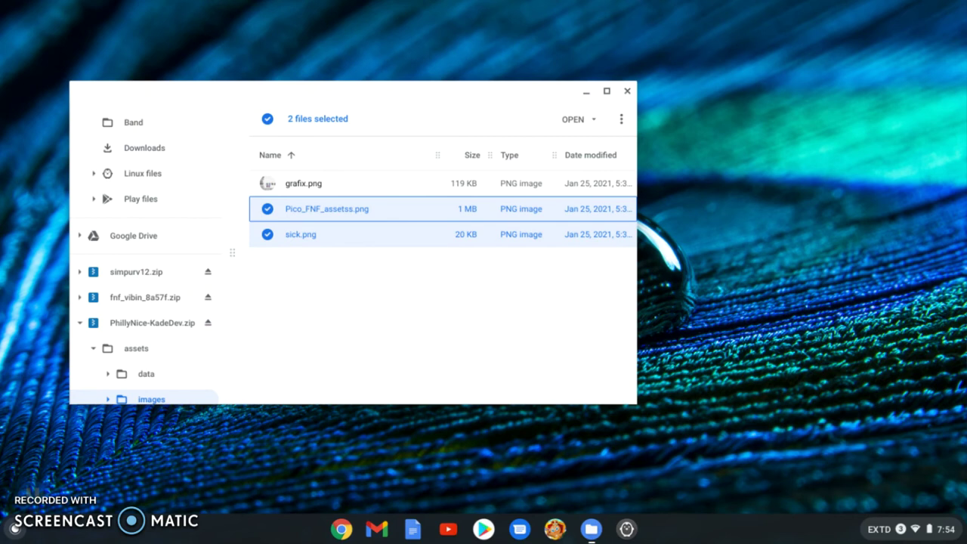
Open the game's assets/images folder within Linux files.
click(143, 173)
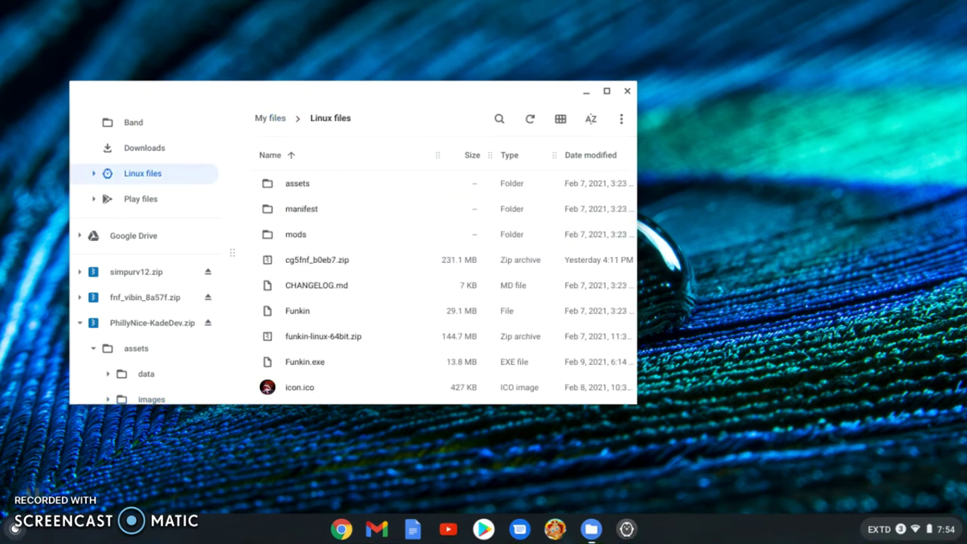
scroll(429, 288, down, 3)
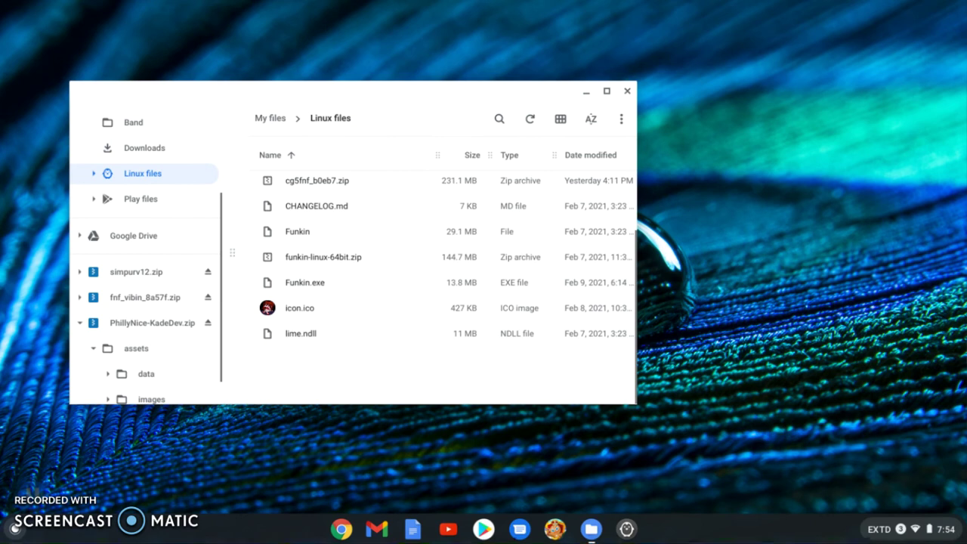
scroll(428, 288, up, 3)
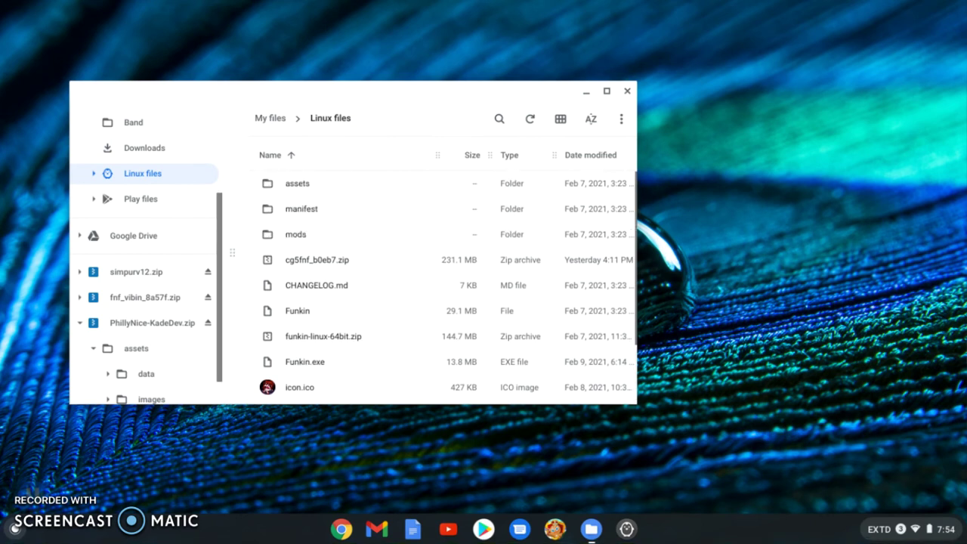
double_click(297, 183)
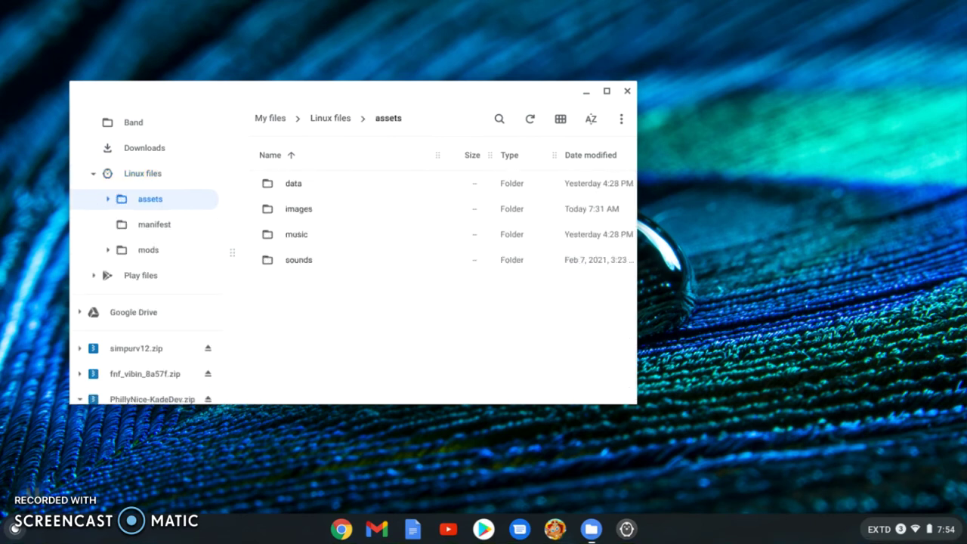
double_click(298, 208)
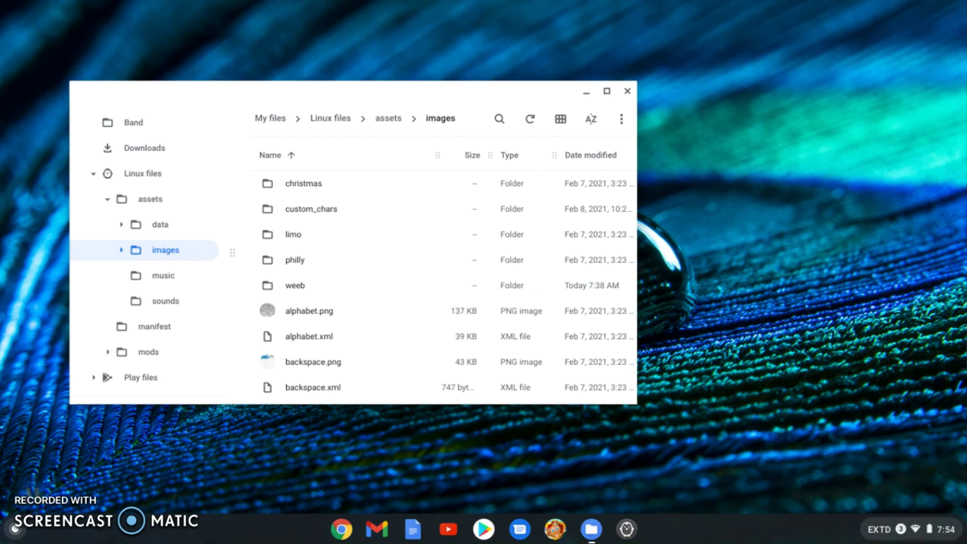
Sort the game's images folder by name in descending order and paste the two copied PNG files into it.
scroll(447, 287, down, 10)
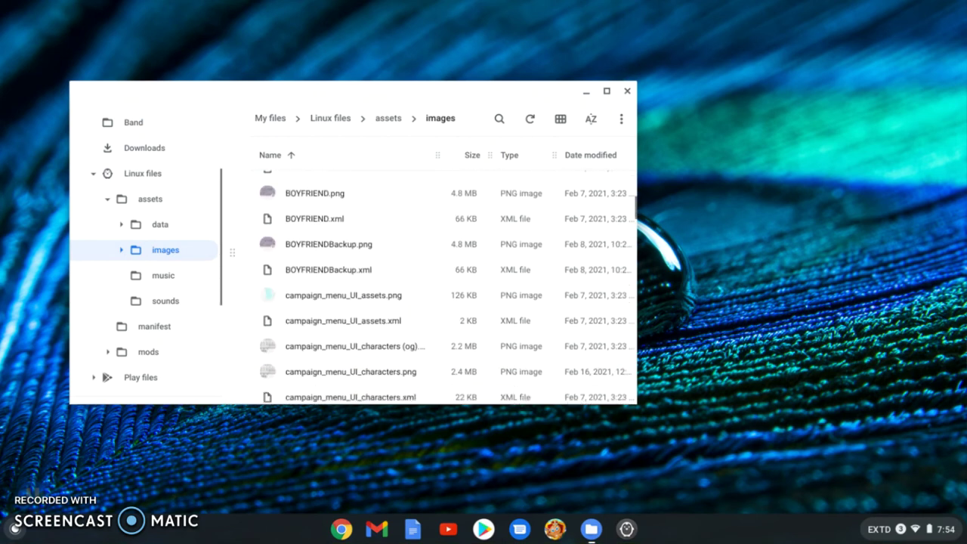
scroll(448, 287, down, 5)
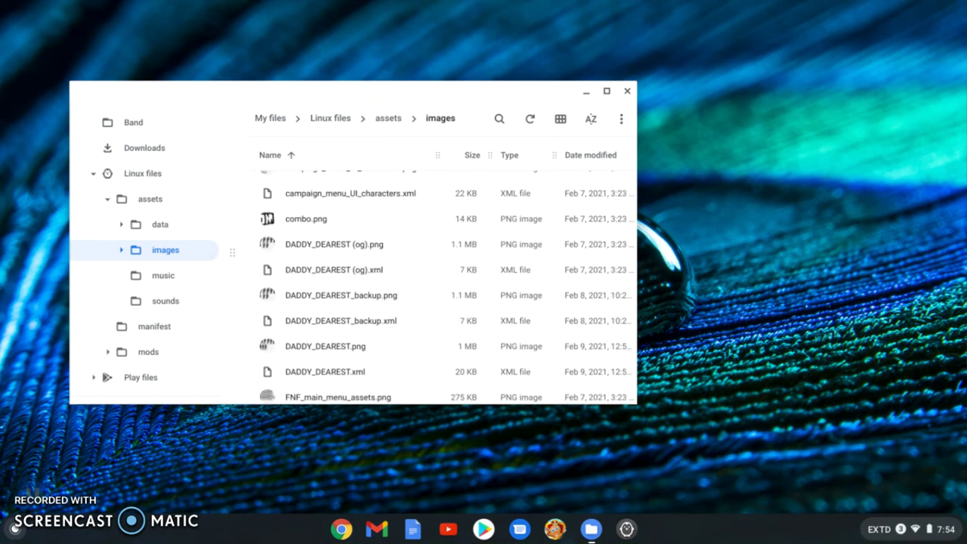
scroll(428, 286, up, 3)
scroll(428, 286, down, 3)
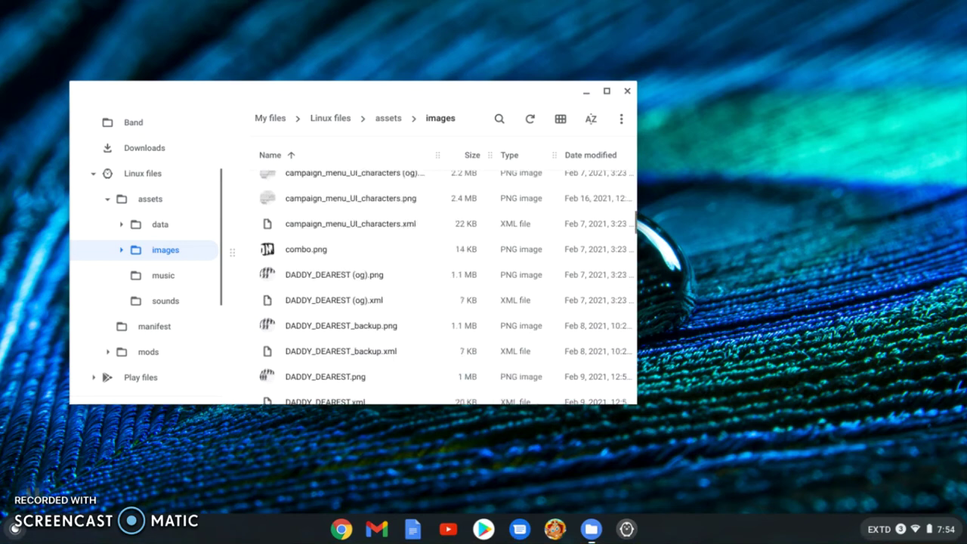
scroll(443, 287, up, 10)
click(276, 155)
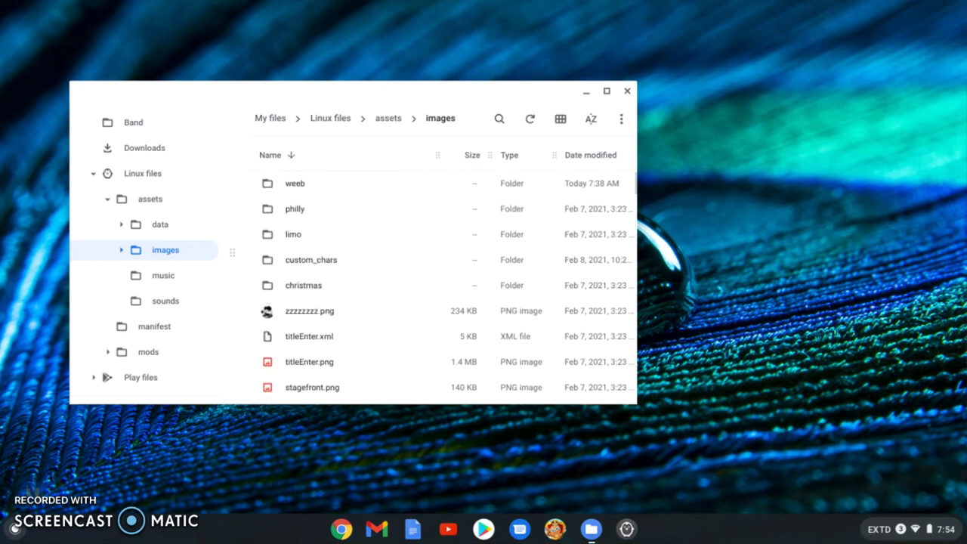
scroll(448, 287, down, 3)
scroll(448, 287, down, 4)
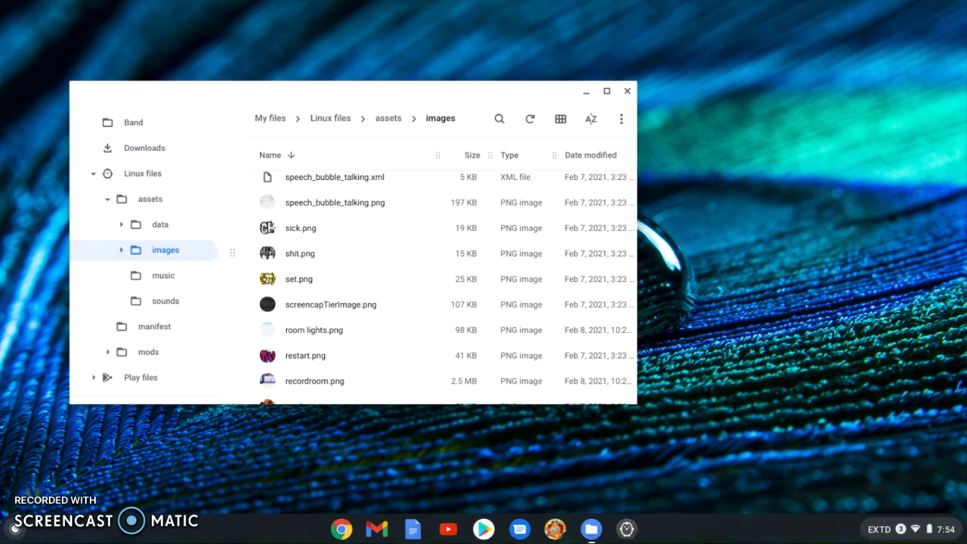
key(ctrl+v)
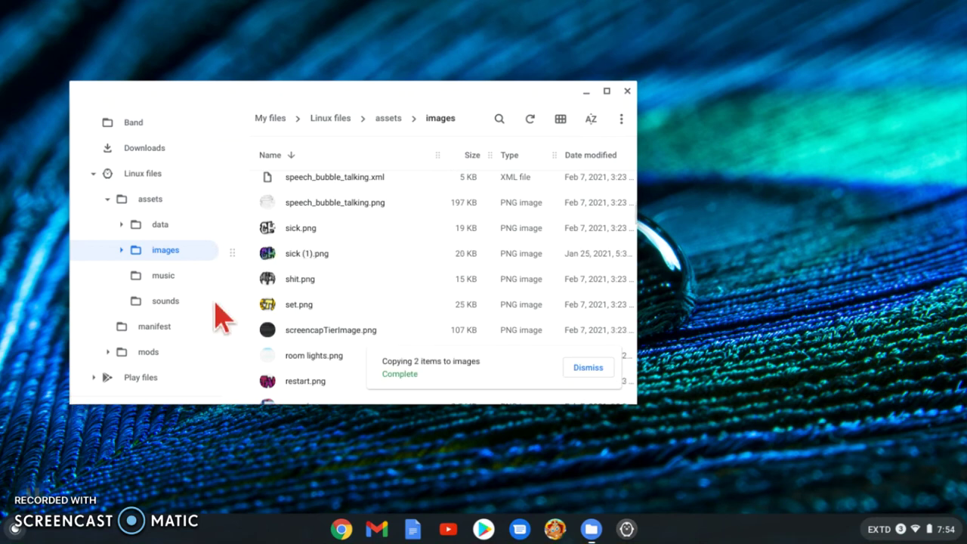
Rename the original sick.png in the game's images folder to sick (boring).png.
click(334, 227)
key(ctrl+Return)
key(Right)
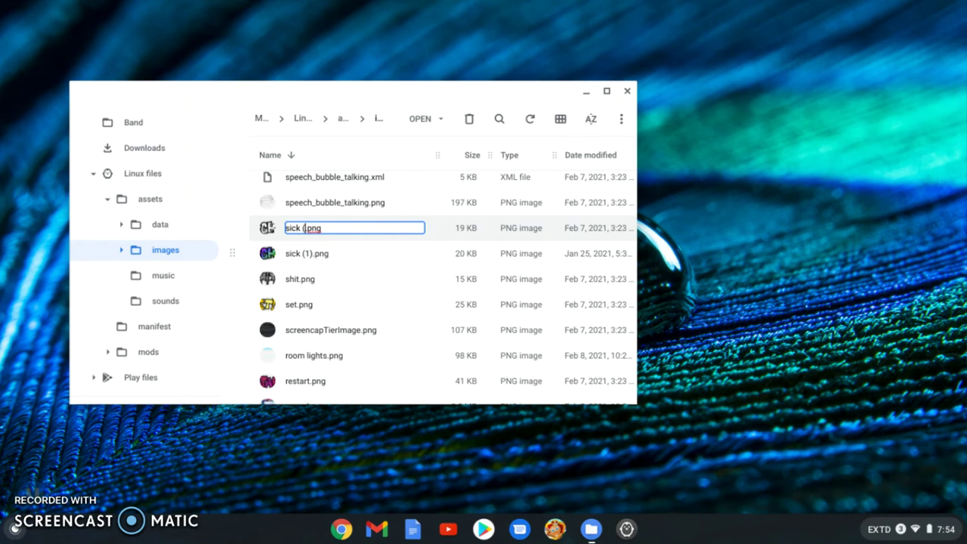
text((boring))
key(Return)
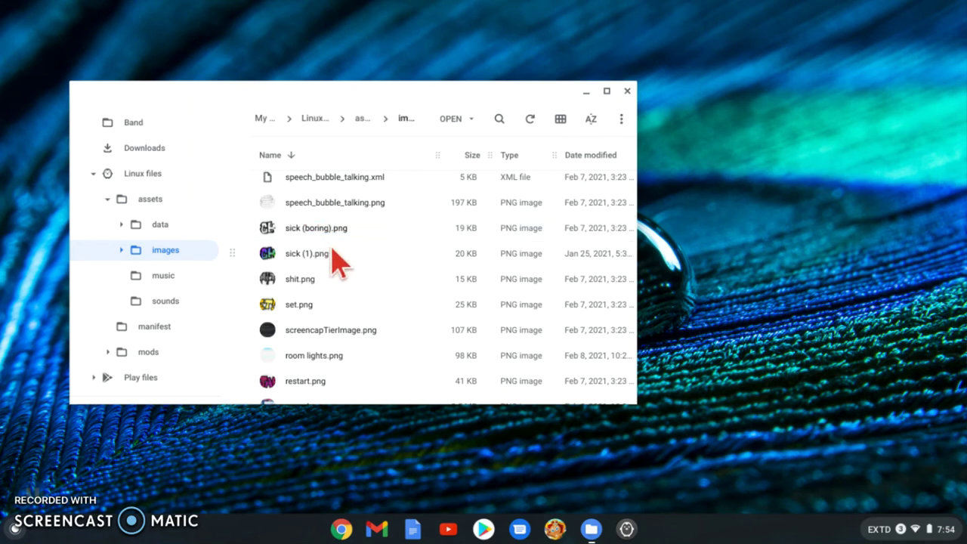
Rename the mod's pasted file sick (1).png to sick.png.
click(332, 252)
key(ctrl+Return)
key(Right)
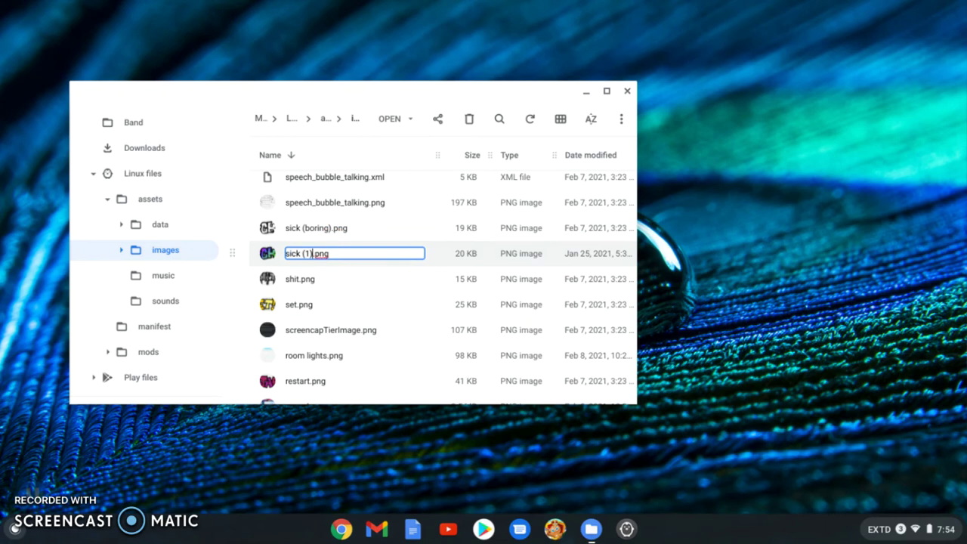
key(BackSpace)
key(BackSpace)
key(BackSpace)
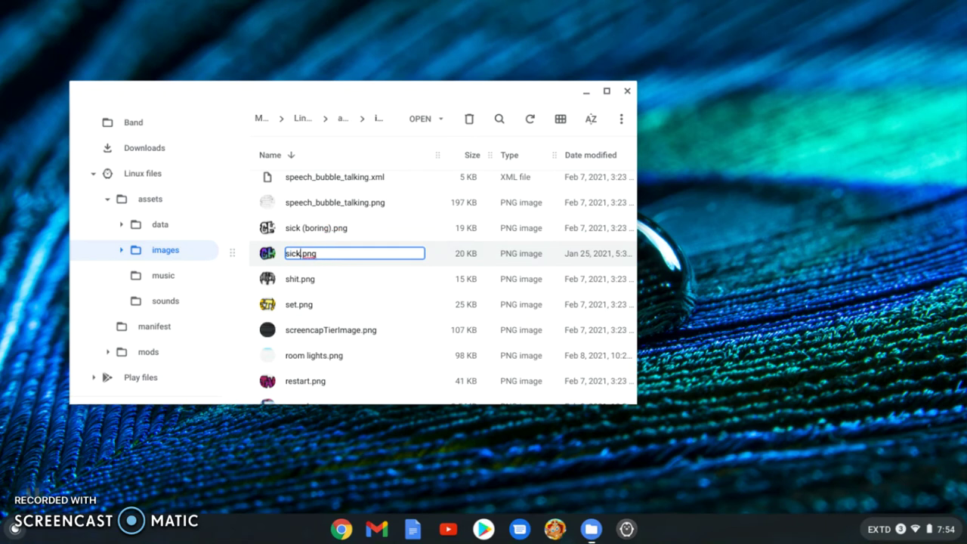
key(Return)
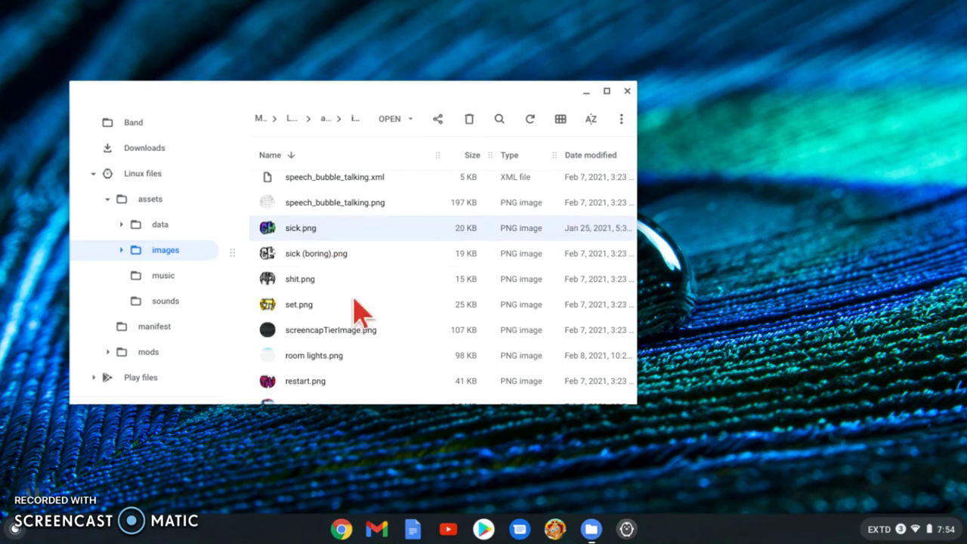
Rename the original Pico_FNF_assetss.png in the game's images folder to Pico_FNF_assetss (og).png.
scroll(358, 309, down, 1)
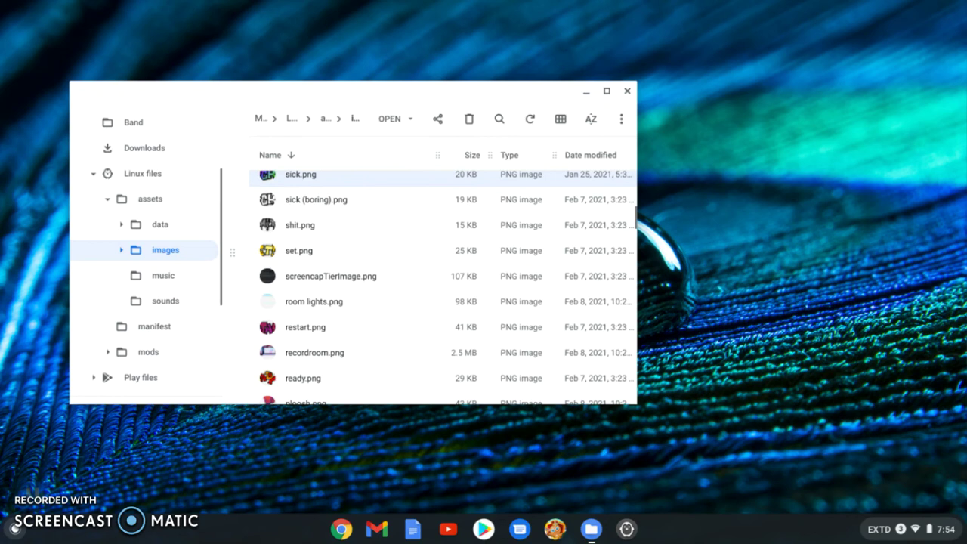
scroll(443, 286, down, 3)
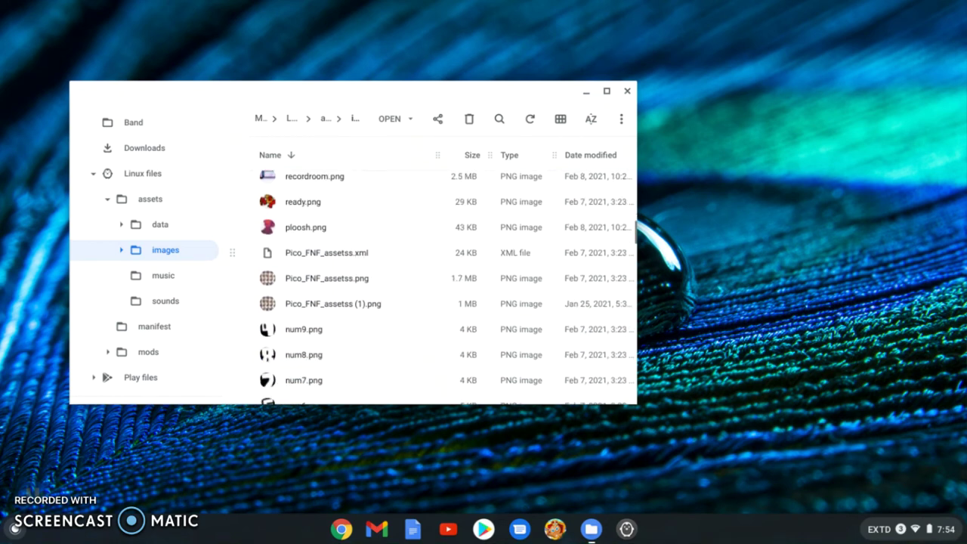
click(309, 285)
key(ctrl+Return)
key(Right)
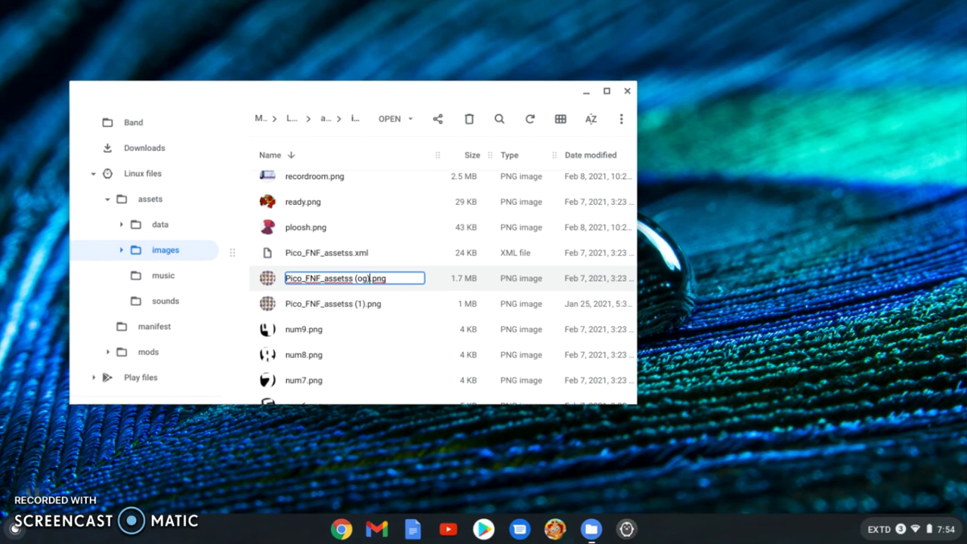
key(Return)
Rename the mod's pasted file Pico_FNF_assetss (1).png to Pico_FNF_assetss.png.
click(334, 309)
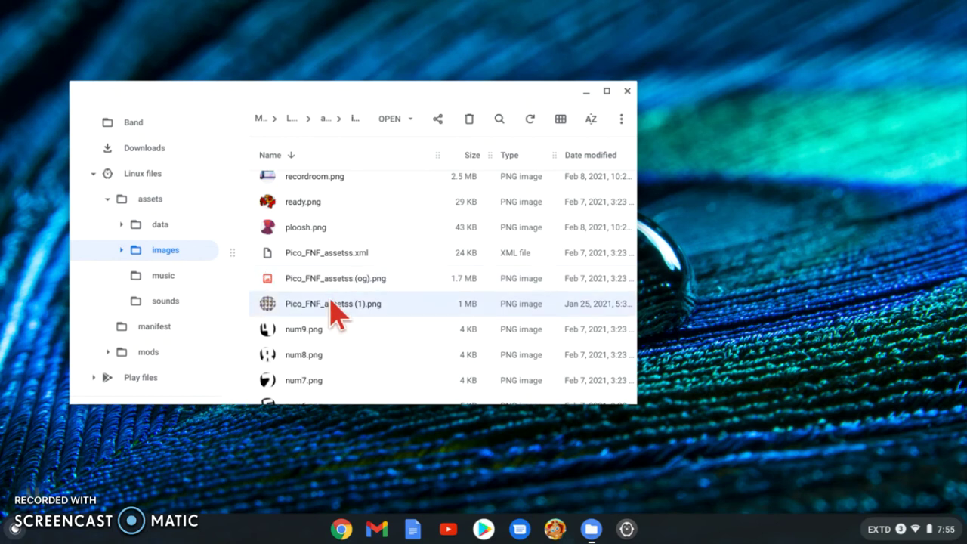
key(ctrl+Return)
key(Right)
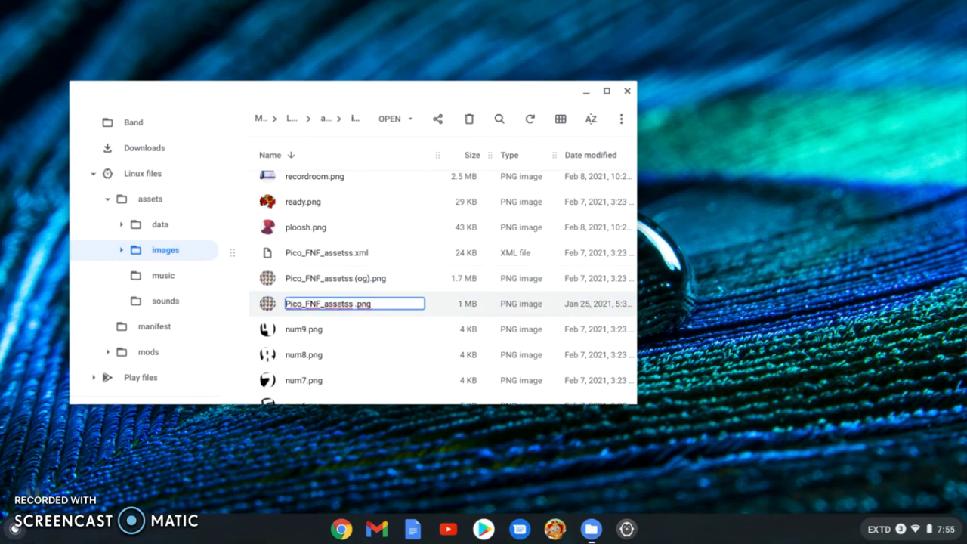
key(BackSpace)
key(Return)
Go to the assets/music folder of PhillyNice-KadeDev.zip and copy Philly_Inst.ogg.
scroll(352, 362, down, 2)
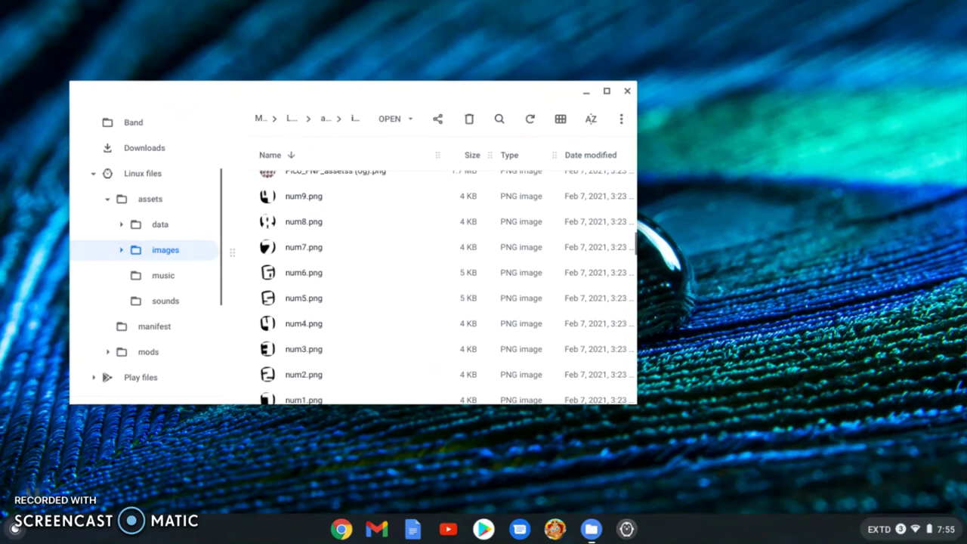
scroll(448, 287, down, 10)
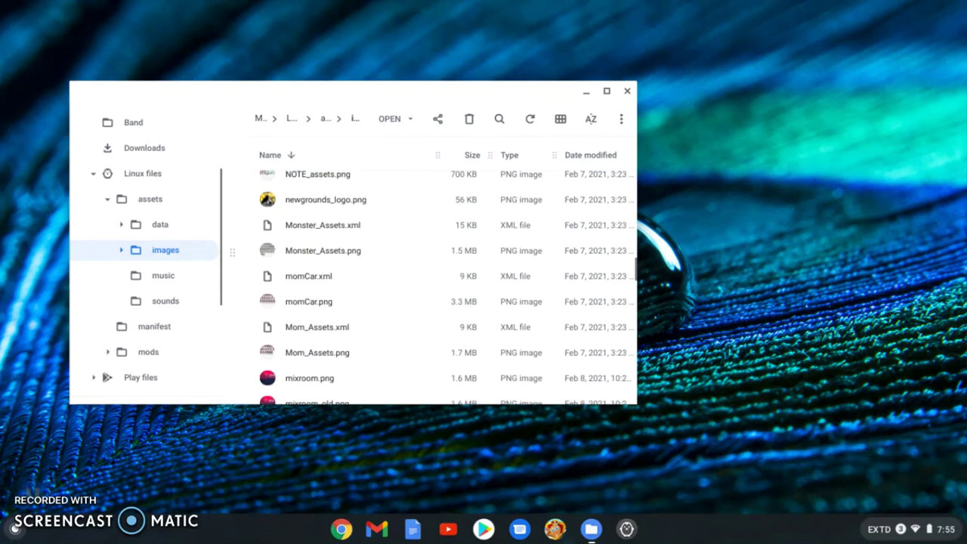
scroll(448, 287, down, 5)
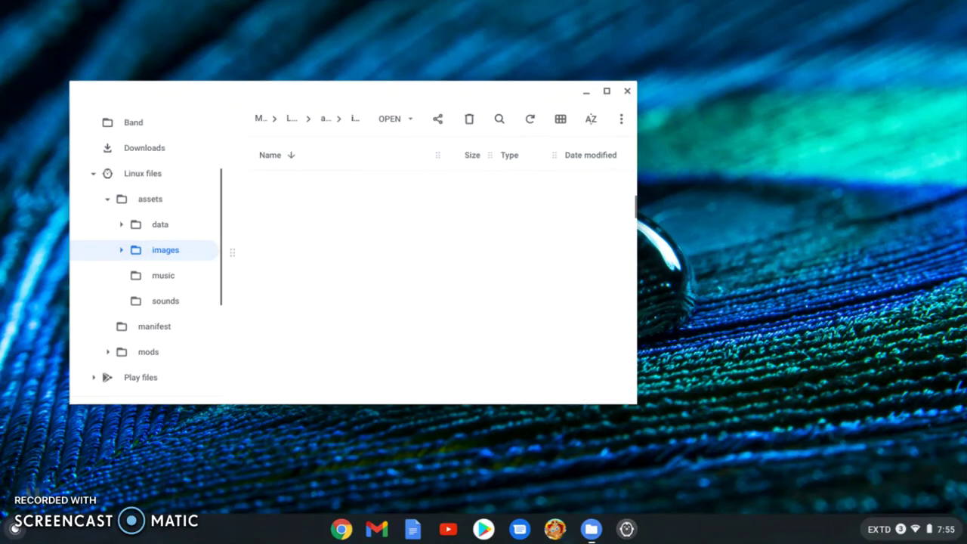
scroll(442, 287, up, 3)
scroll(145, 252, down, 3)
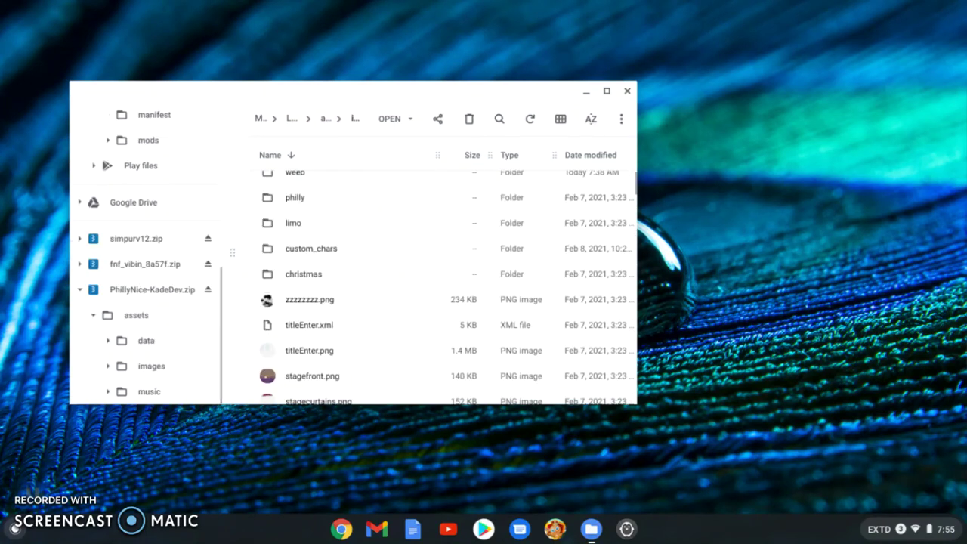
click(149, 391)
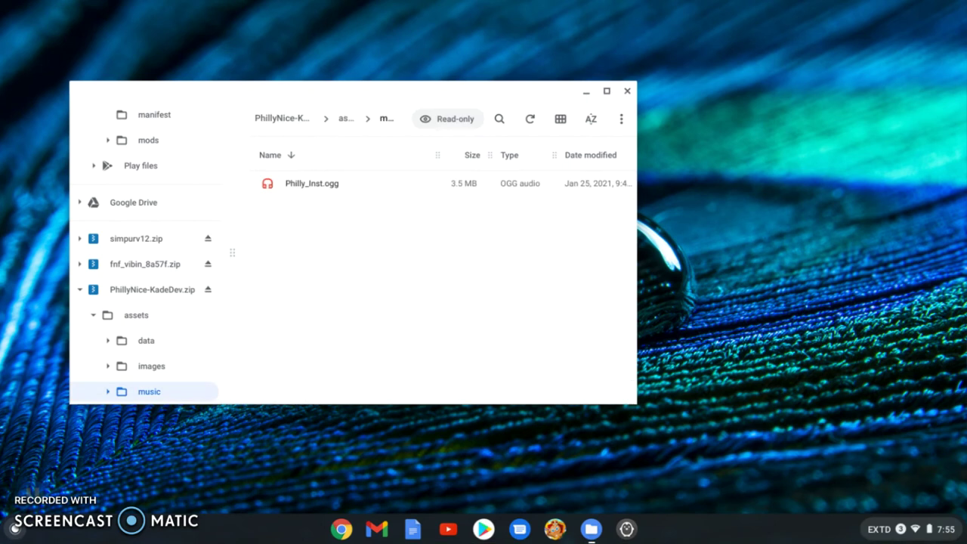
click(312, 184)
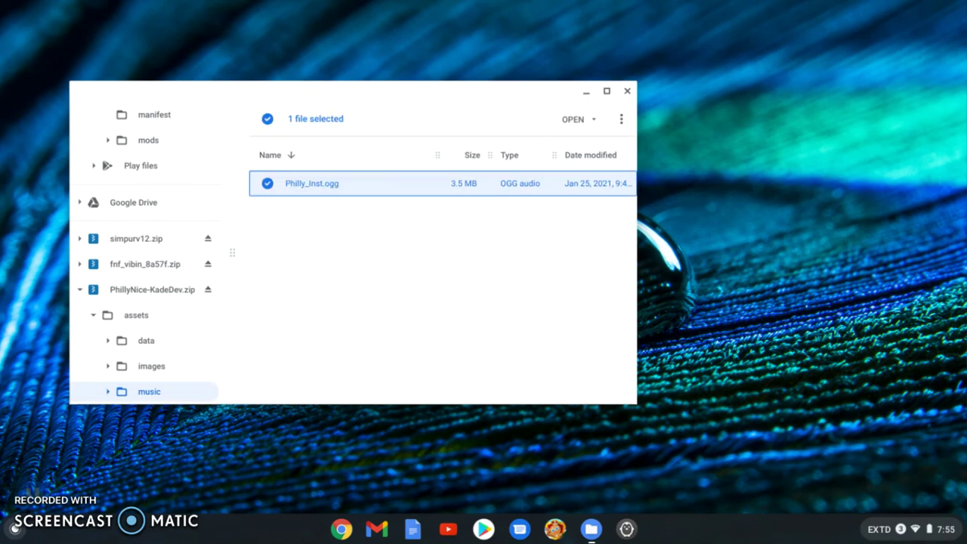
Paste the copied Philly_Inst.ogg into the game's assets/music folder within Linux files.
scroll(144, 249, up, 5)
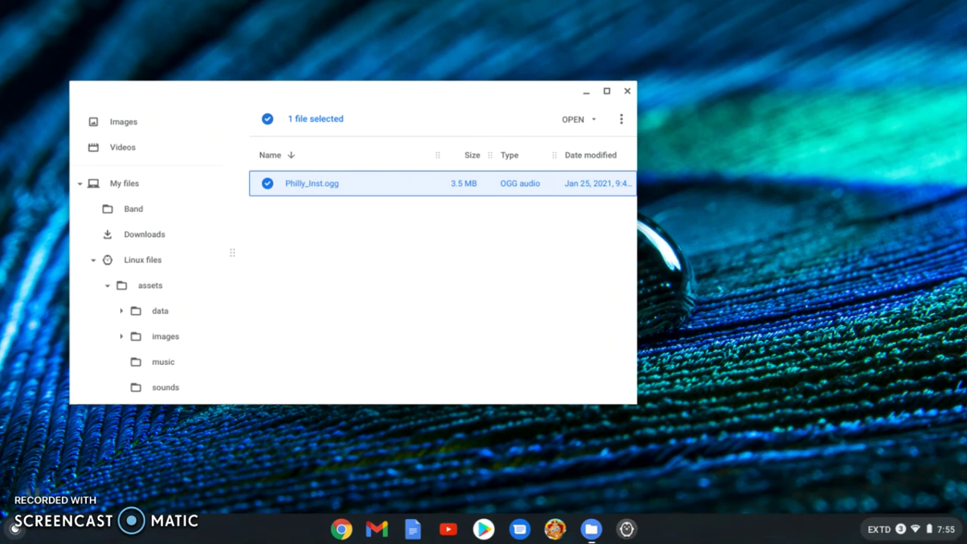
click(163, 362)
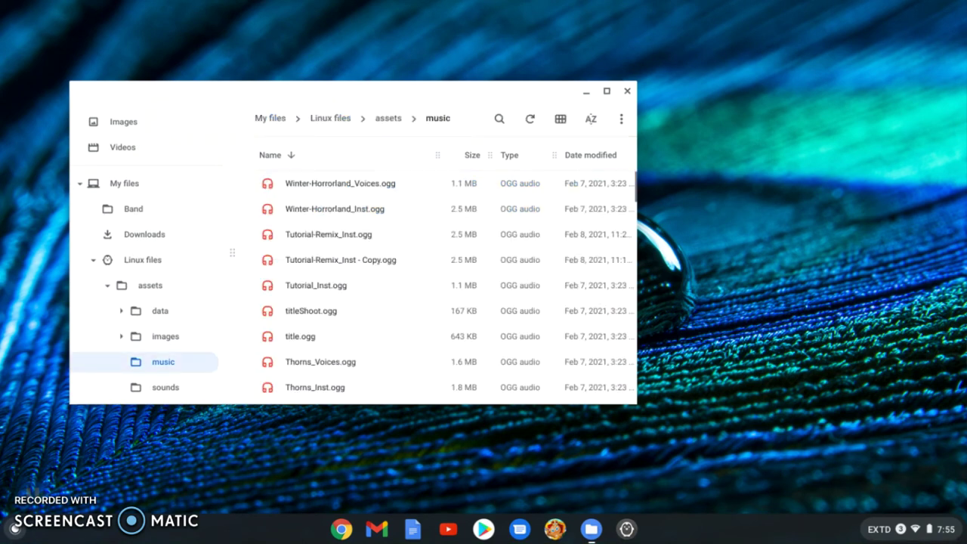
scroll(446, 283, down, 4)
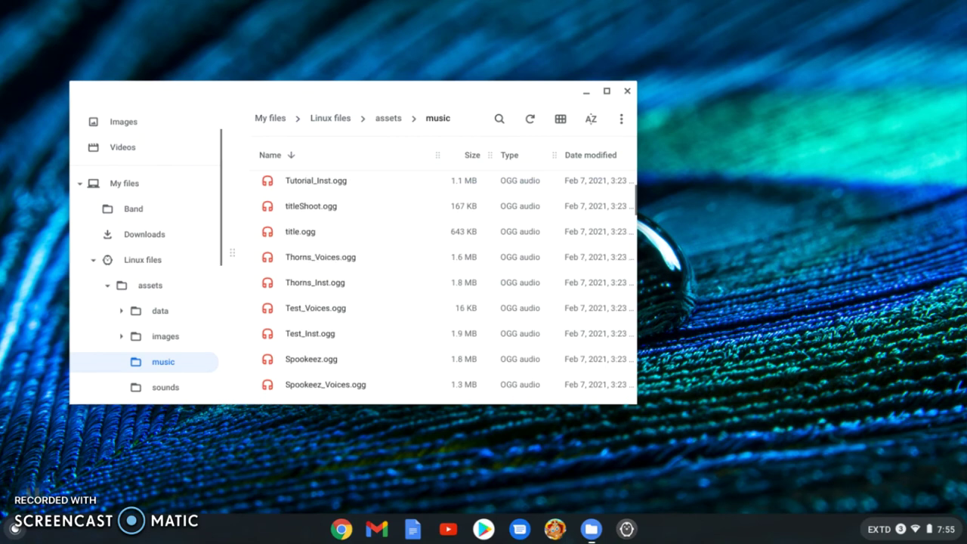
scroll(446, 283, down, 5)
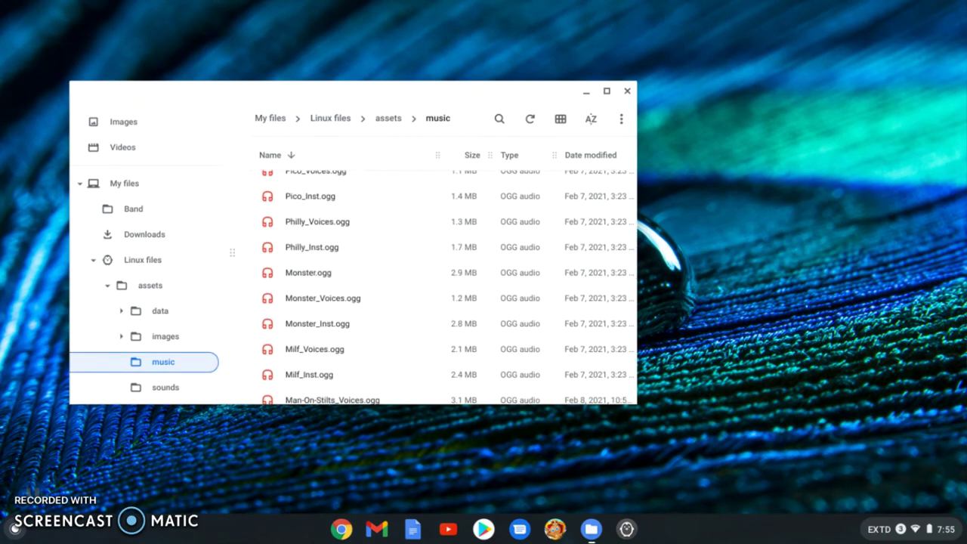
key(ctrl+v)
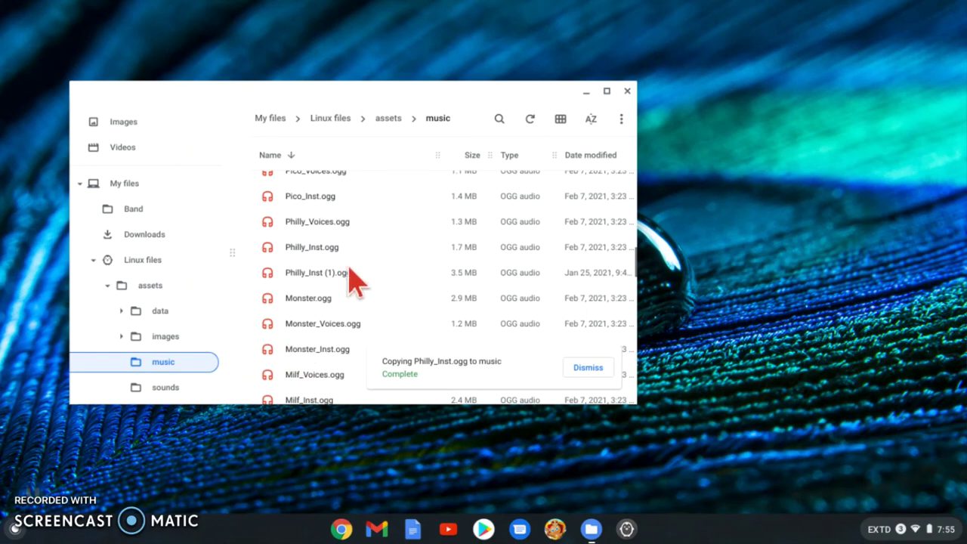
Rename Philly_Voices.ogg in the game's music folder to Philly_Voices (og).ogg.
click(328, 222)
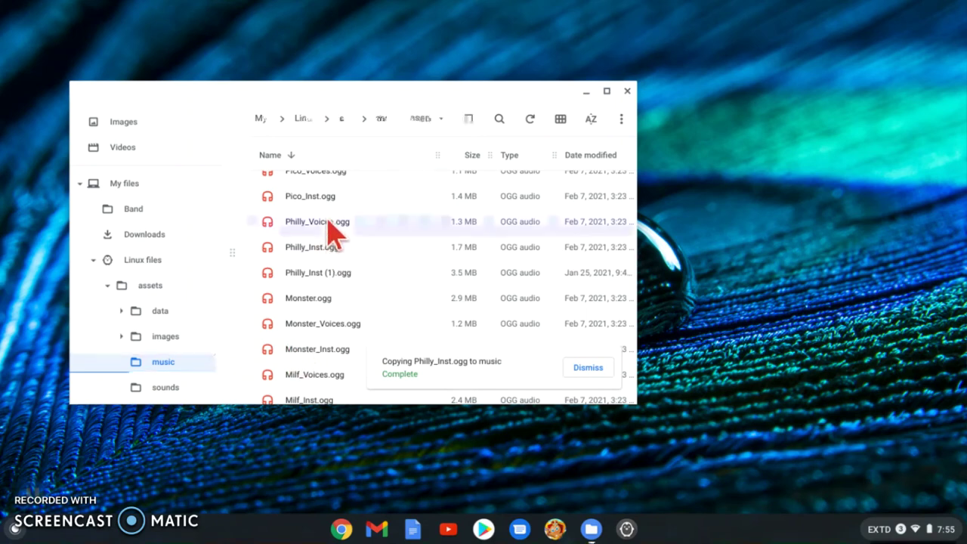
key(ctrl+Return)
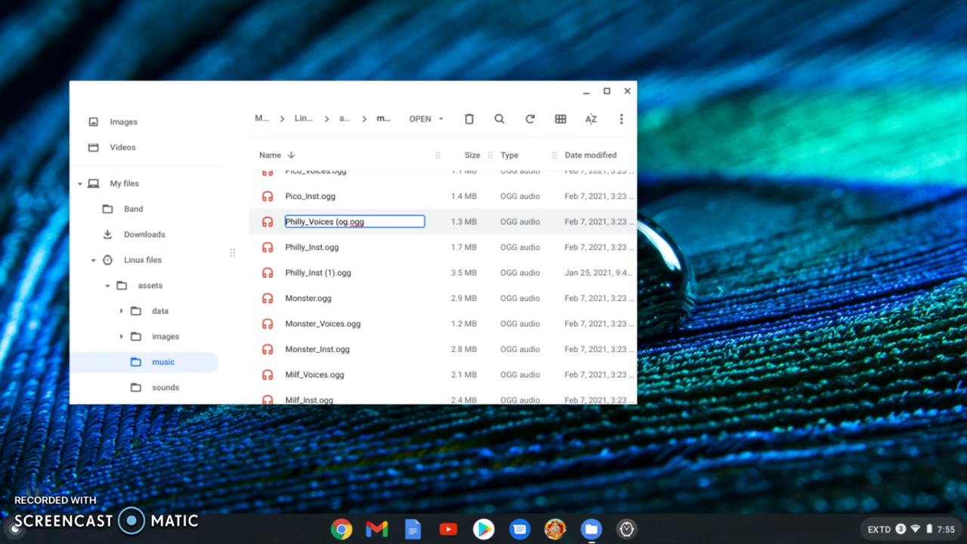
text())
key(Return)
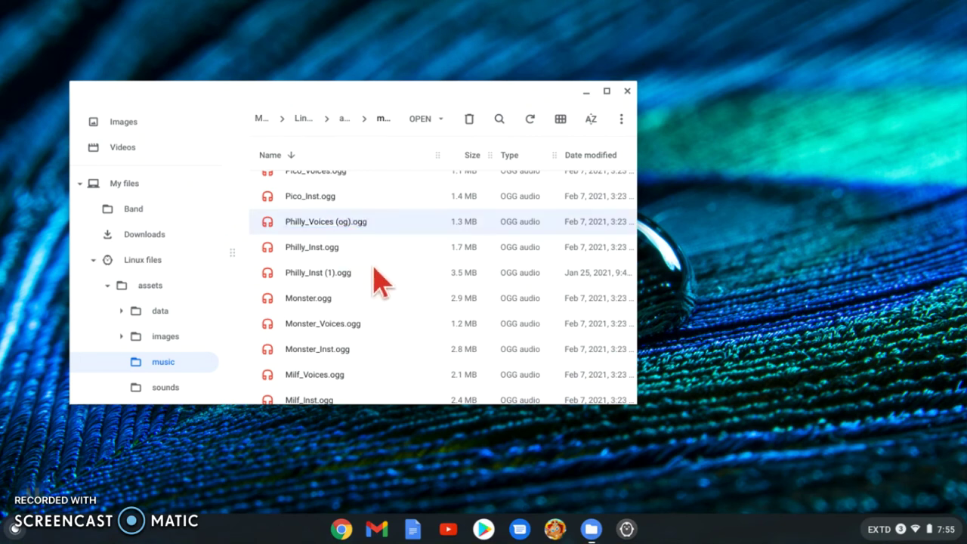
Rename the original Philly_Inst.ogg in the game's music folder to Philly_Inst (og).ogg.
click(349, 248)
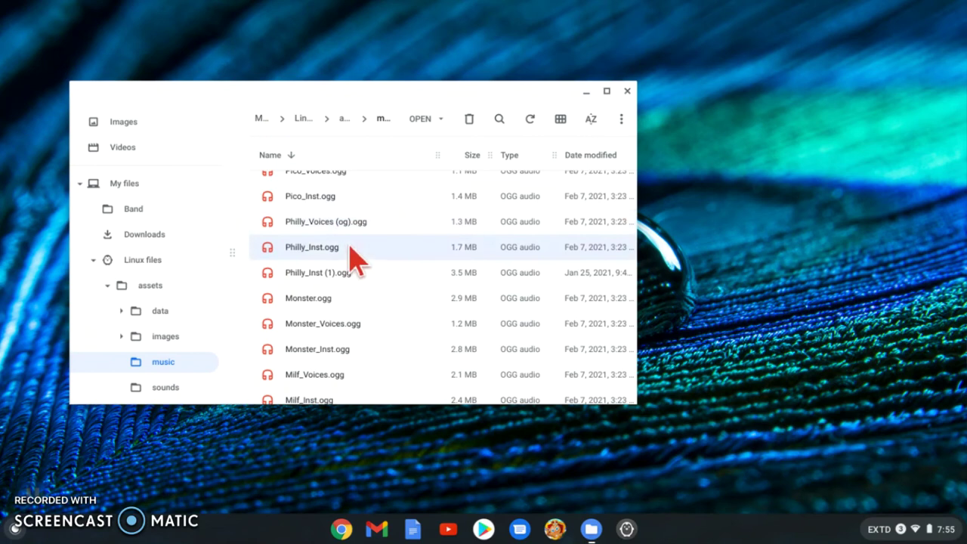
key(ctrl+Return)
key(Right)
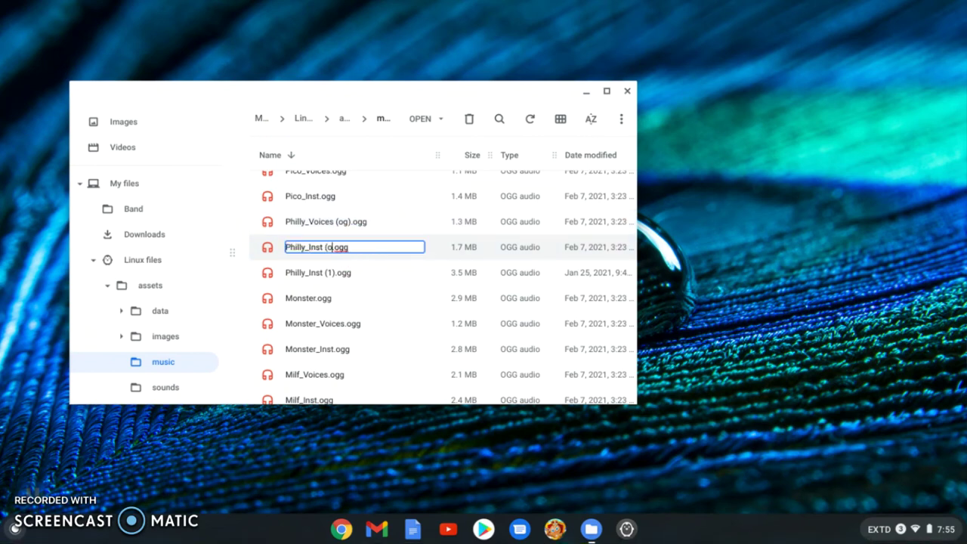
text((og))
key(Return)
Rename the mod's pasted file Philly_Inst (1).ogg to Philly_Inst.ogg.
click(363, 273)
key(ctrl+Return)
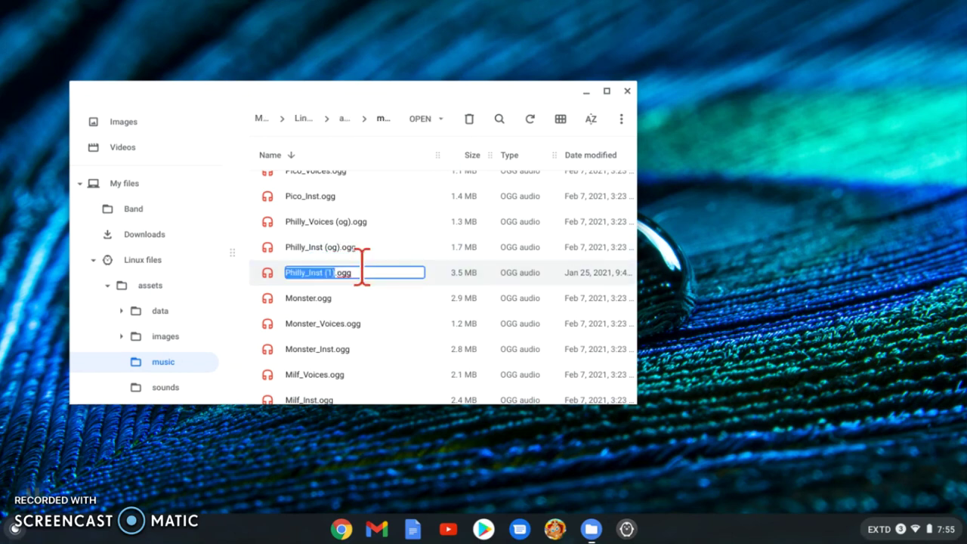
key(Right)
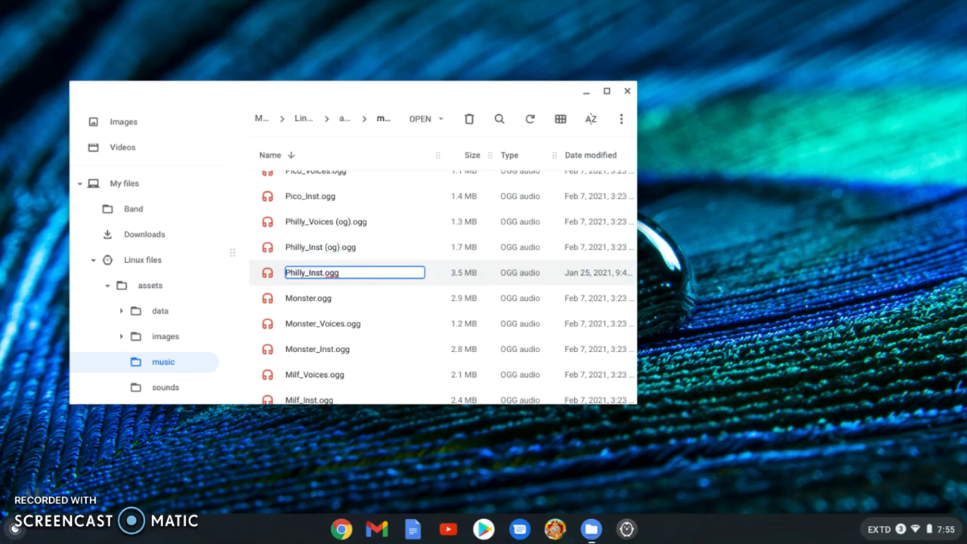
key(Return)
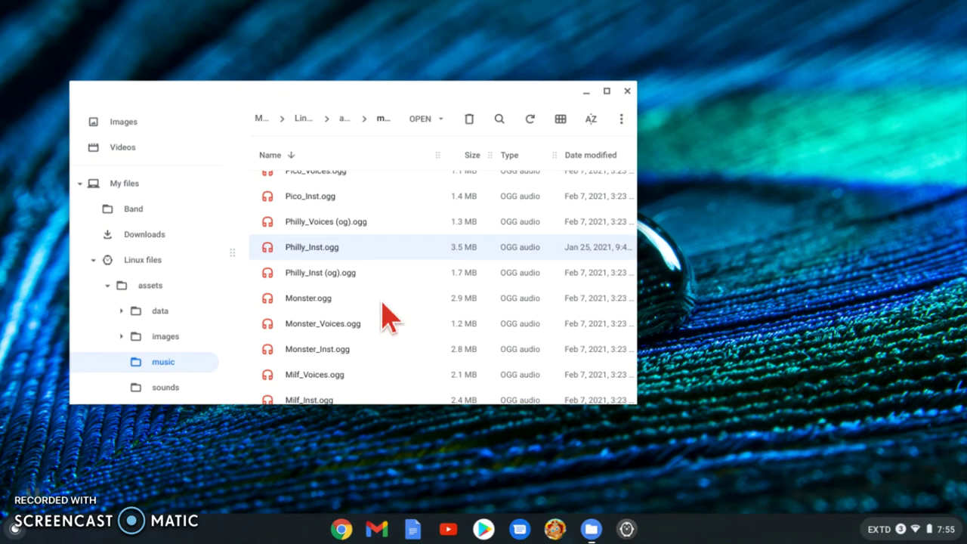
Open the a_better_pico_player_mod.zip archive from the Downloads folder.
scroll(145, 272, down, 3)
scroll(145, 272, up, 1)
click(144, 171)
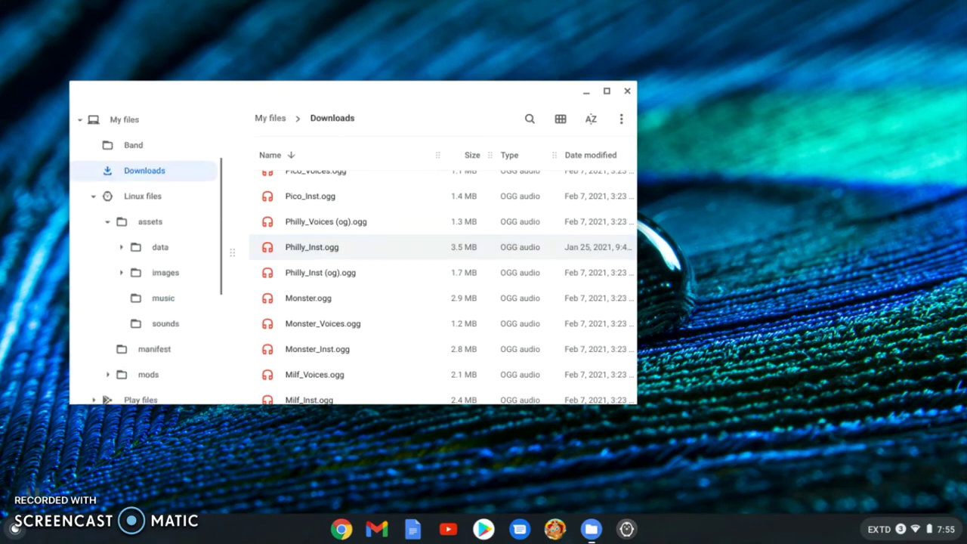
scroll(429, 281, down, 3)
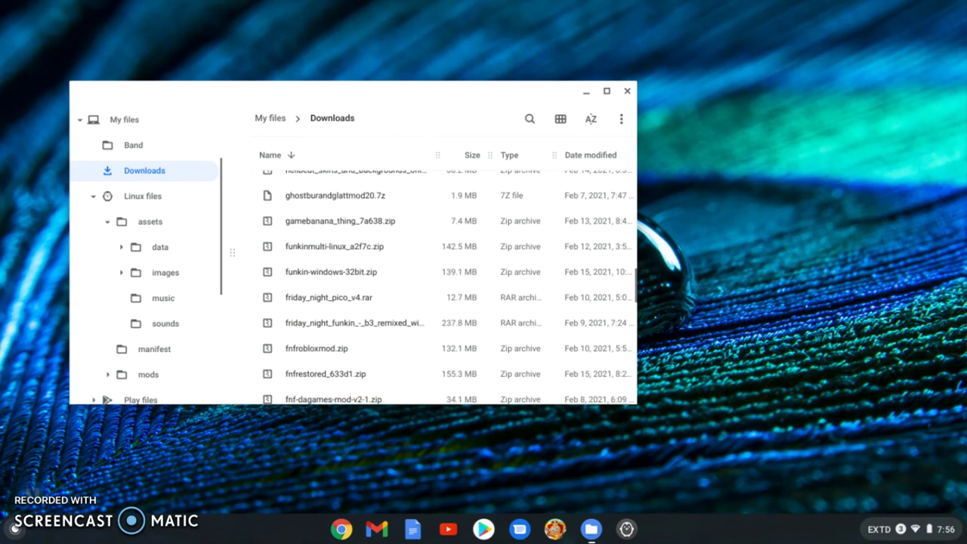
scroll(428, 281, down, 3)
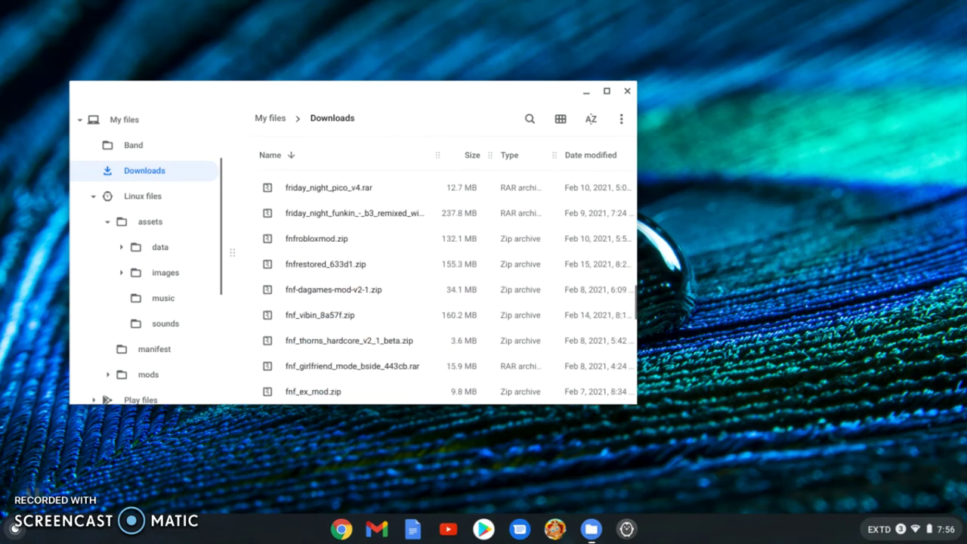
scroll(428, 281, down, 1)
click(333, 255)
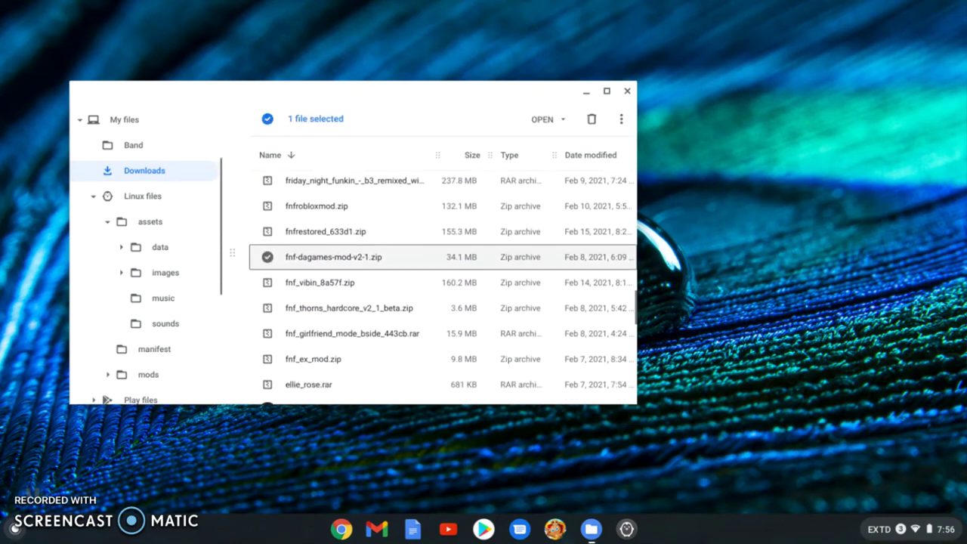
scroll(428, 281, down, 1)
key(Escape)
scroll(443, 287, down, 2)
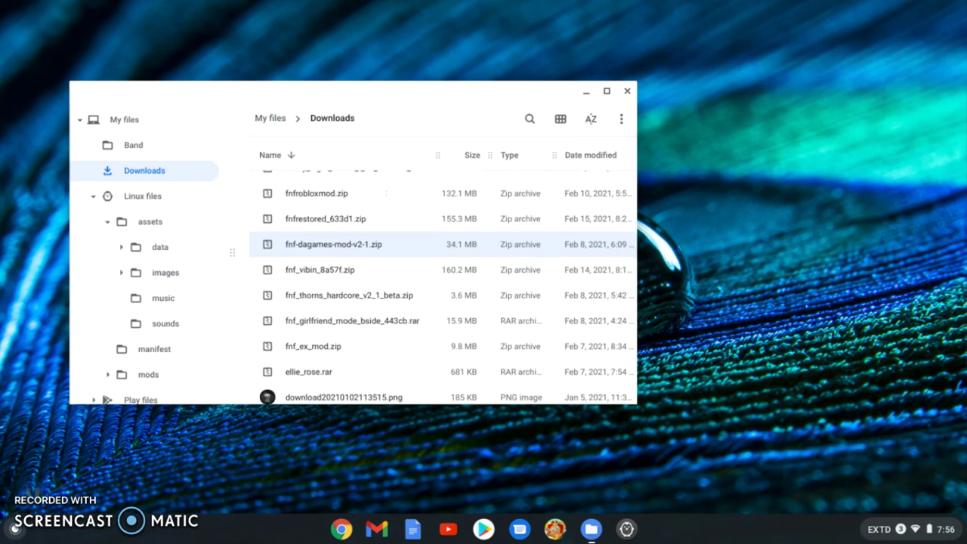
scroll(443, 288, down, 4)
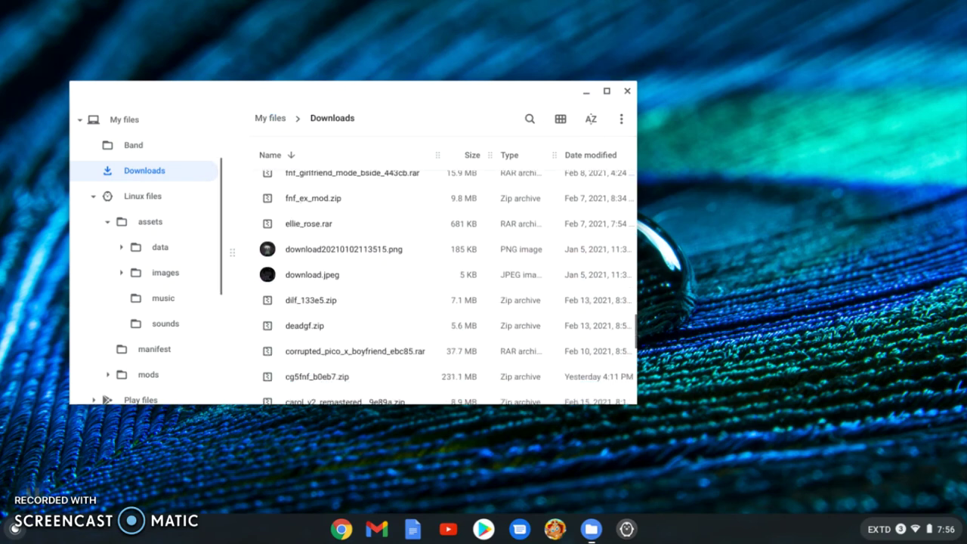
scroll(443, 287, down, 8)
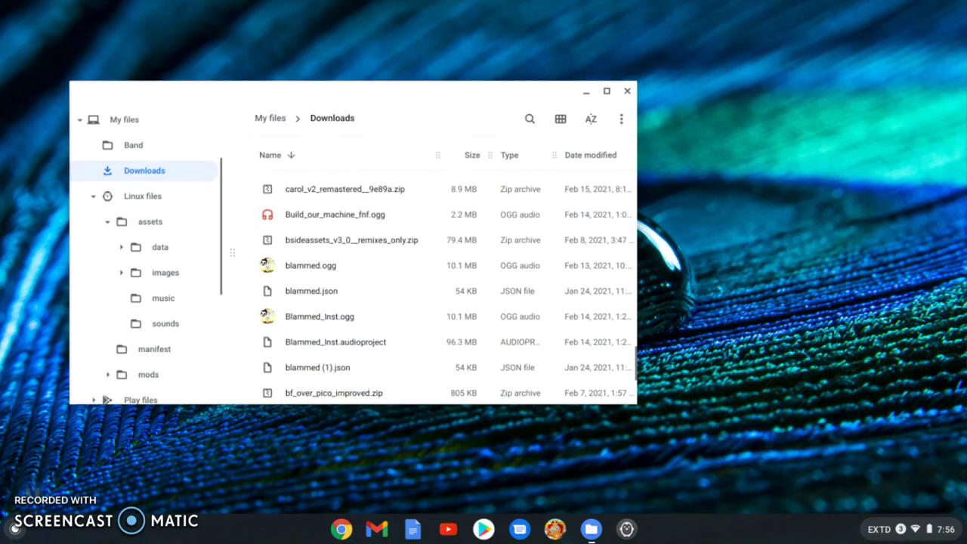
scroll(443, 288, down, 3)
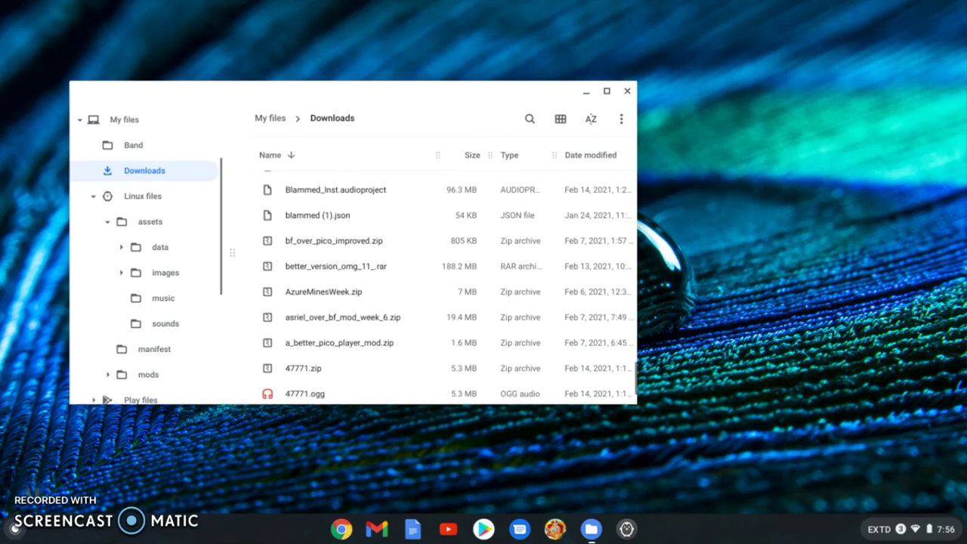
double_click(339, 342)
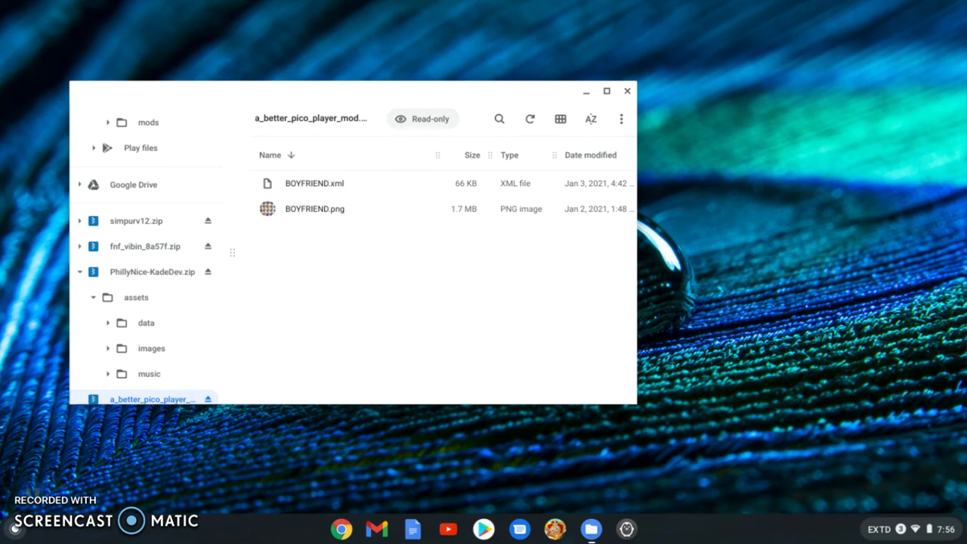
Copy BOYFRIEND.xml and BOYFRIEND.png from the archive into the Linux files assets/images folder, listing that folder in ascending name order.
click(314, 182)
shift+click(314, 208)
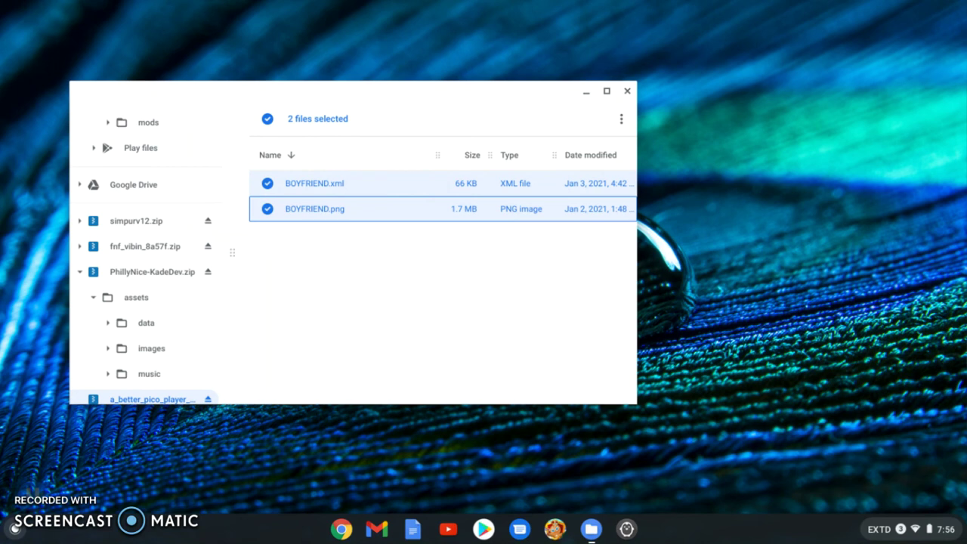
scroll(145, 260, up, 5)
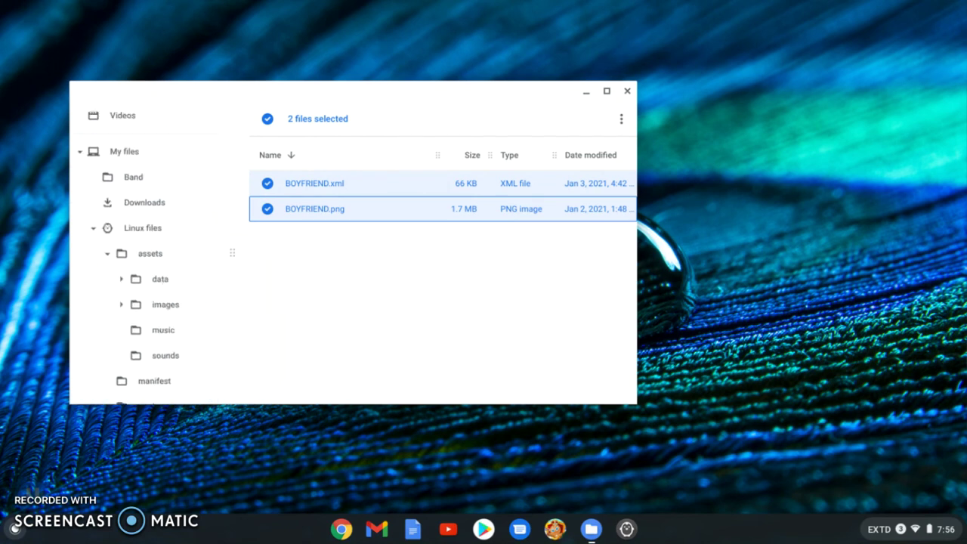
click(165, 304)
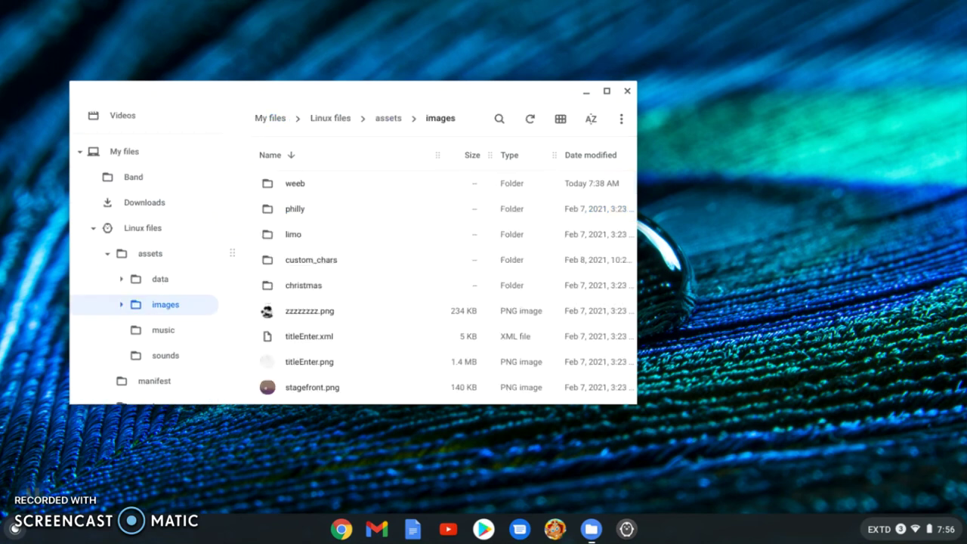
scroll(443, 285, down, 2)
scroll(443, 285, up, 2)
click(270, 154)
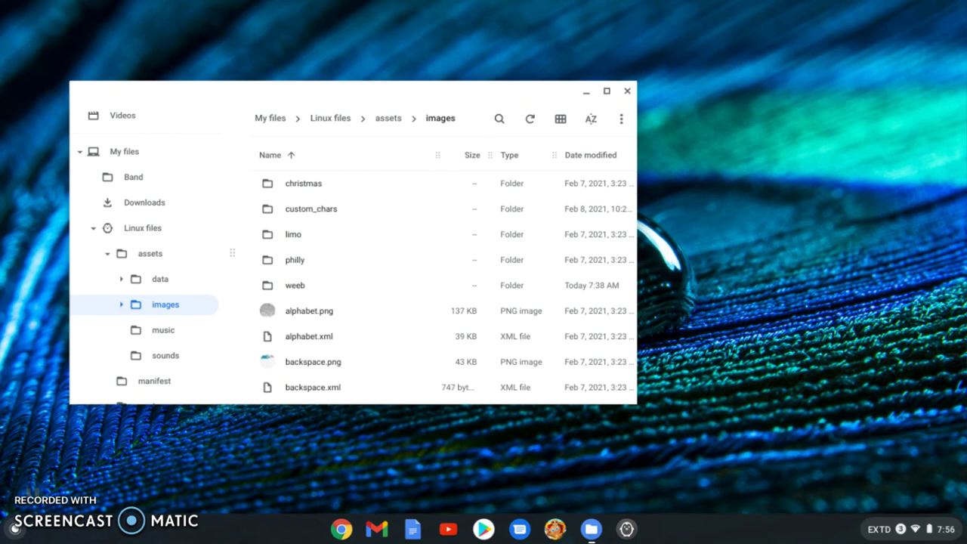
scroll(446, 287, down, 3)
scroll(445, 287, down, 2)
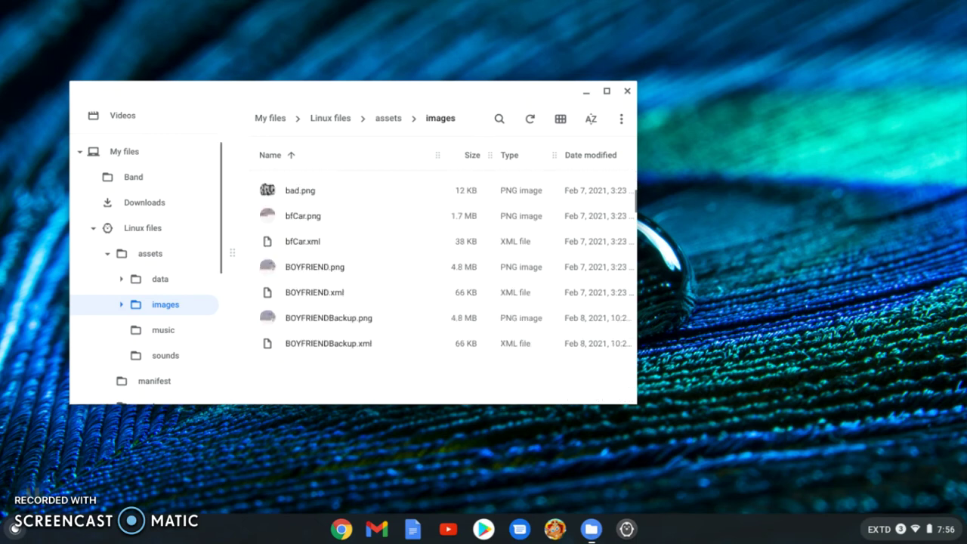
scroll(444, 287, down, 1)
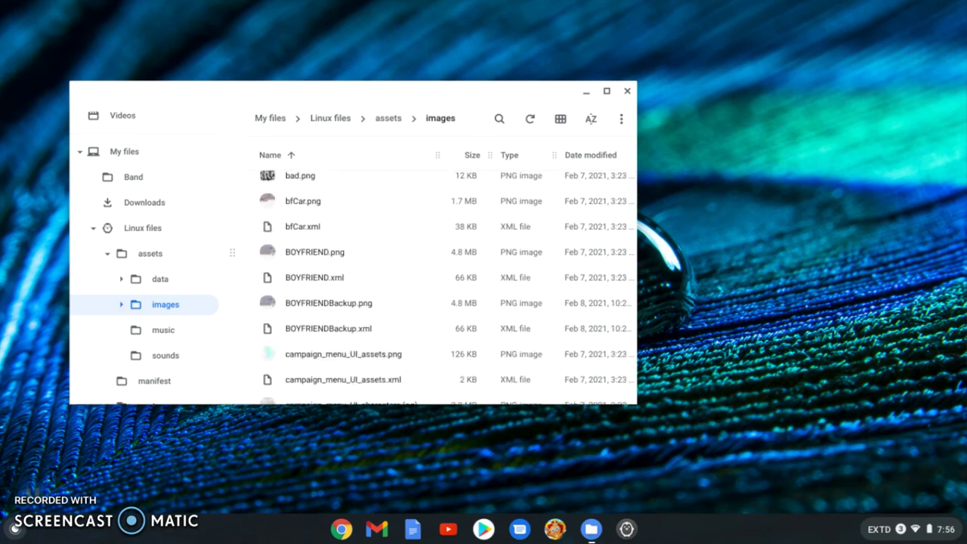
key(ctrl+v)
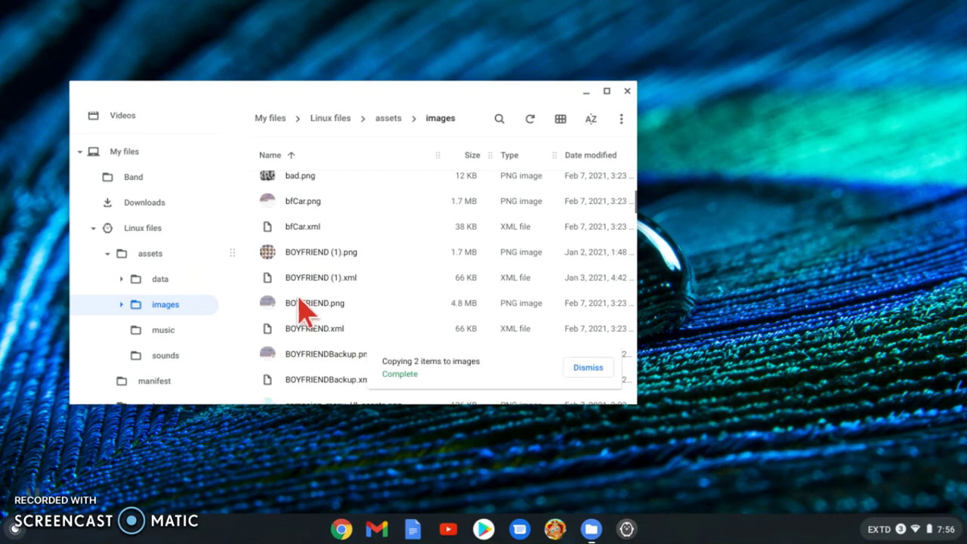
Rename the game's original BOYFRIEND.png in the images folder to BOYFRIEND (og).png.
click(299, 302)
key(ctrl+Return)
click(299, 302)
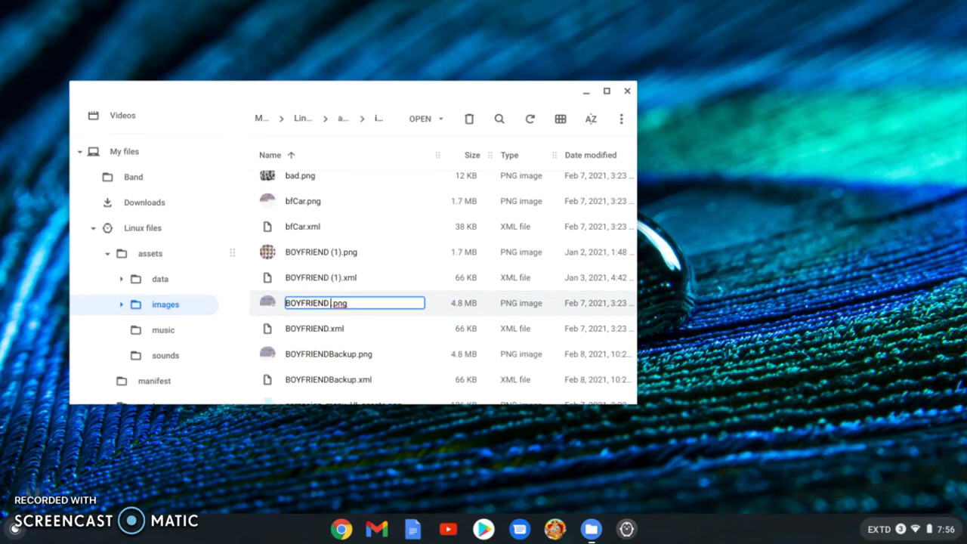
text((og))
key(Return)
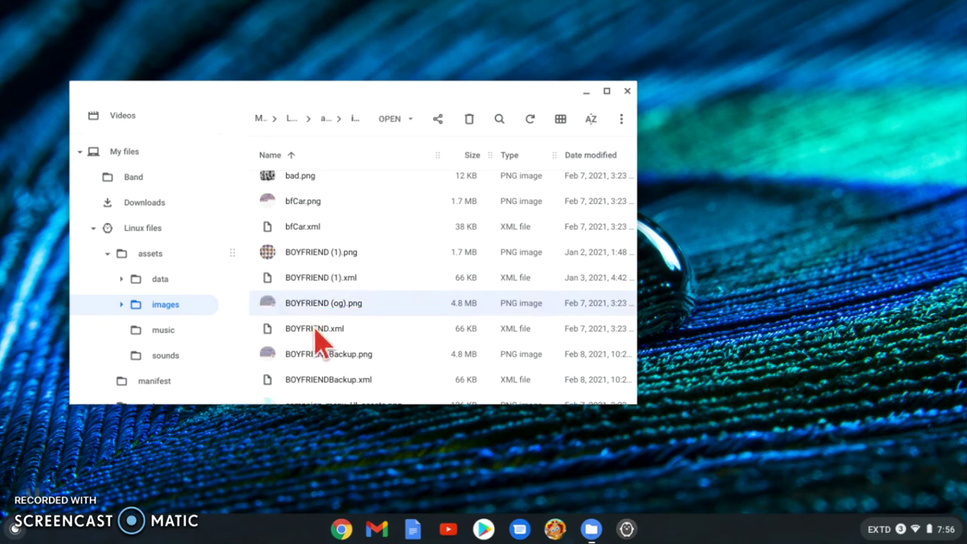
Rename the game's original BOYFRIEND.xml in the images folder to BOYFRIEND (og).xml.
click(316, 330)
click(316, 330)
key(Right)
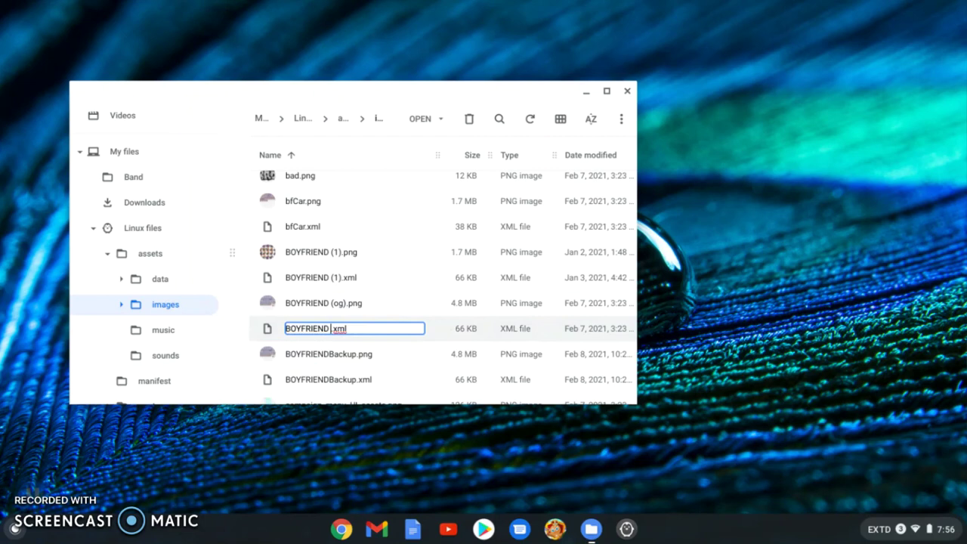
text((og))
key(Return)
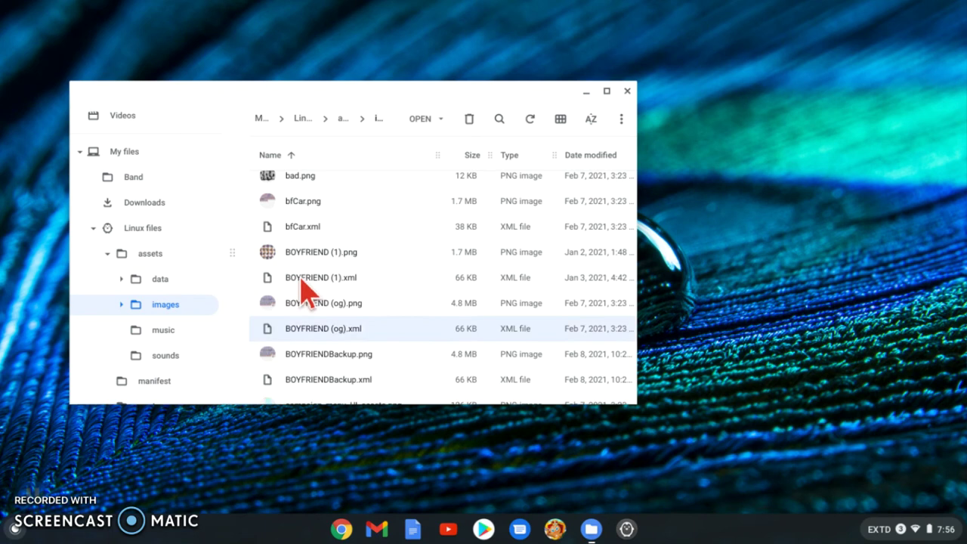
Rename the mod's pasted file BOYFRIEND (1).xml to BOYFRIEND.xml.
click(305, 281)
key(ctrl+Return)
key(Right)
key(Left)
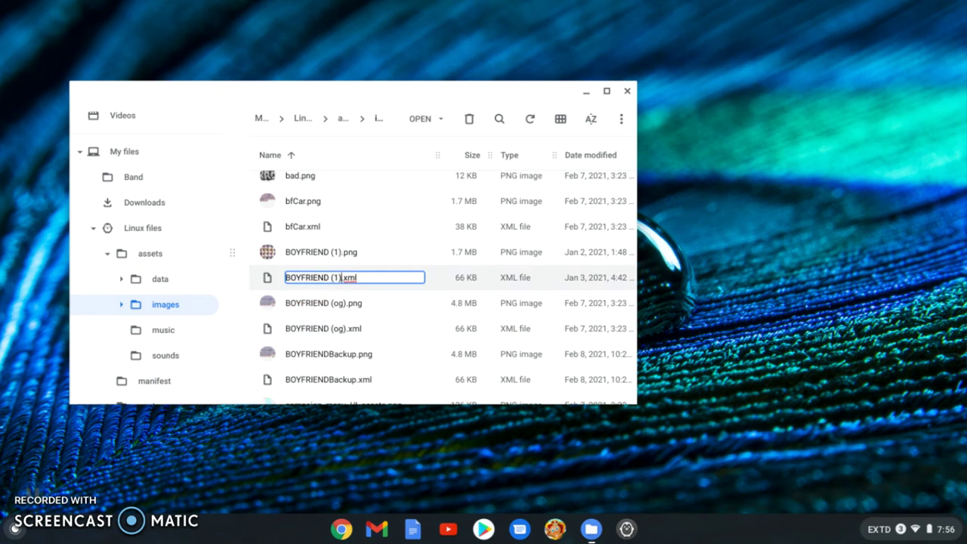
key(BackSpace)
key(BackSpace)
key(BackSpace)
key(BackSpace)
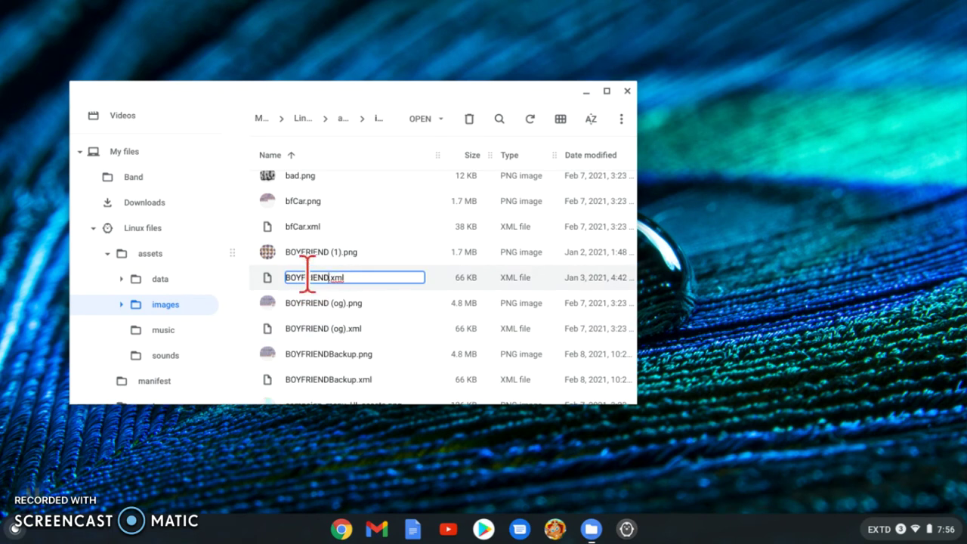
key(Return)
Rename the mod's pasted image BOYFRIEND (1).png to BOYFRIEND.png.
click(296, 257)
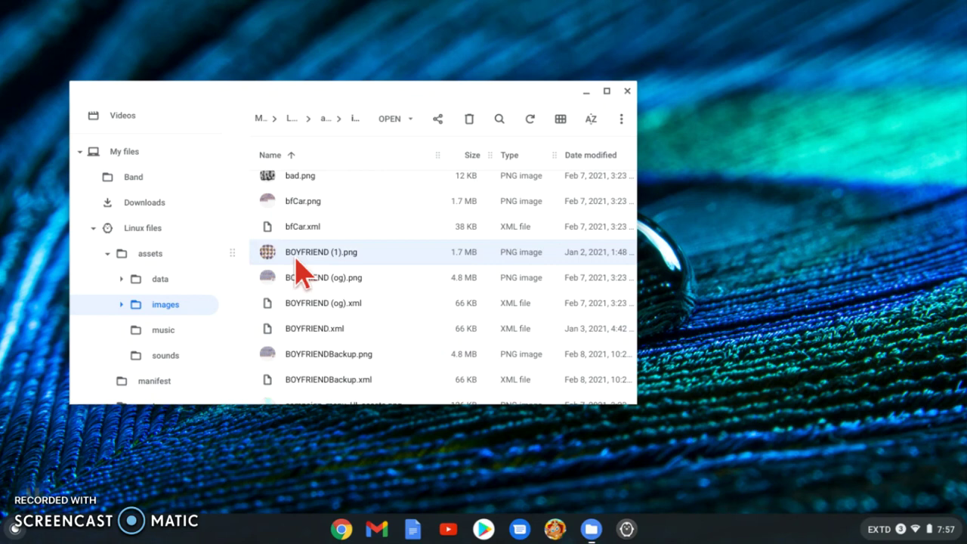
key(ctrl+Return)
key(BackSpace)
key(BackSpace)
key(BackSpace)
key(BackSpace)
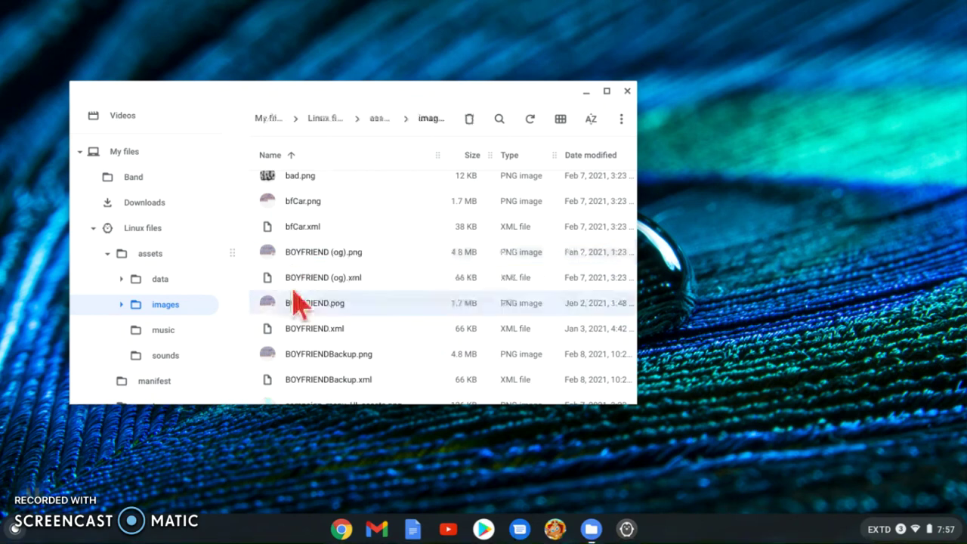
key(Return)
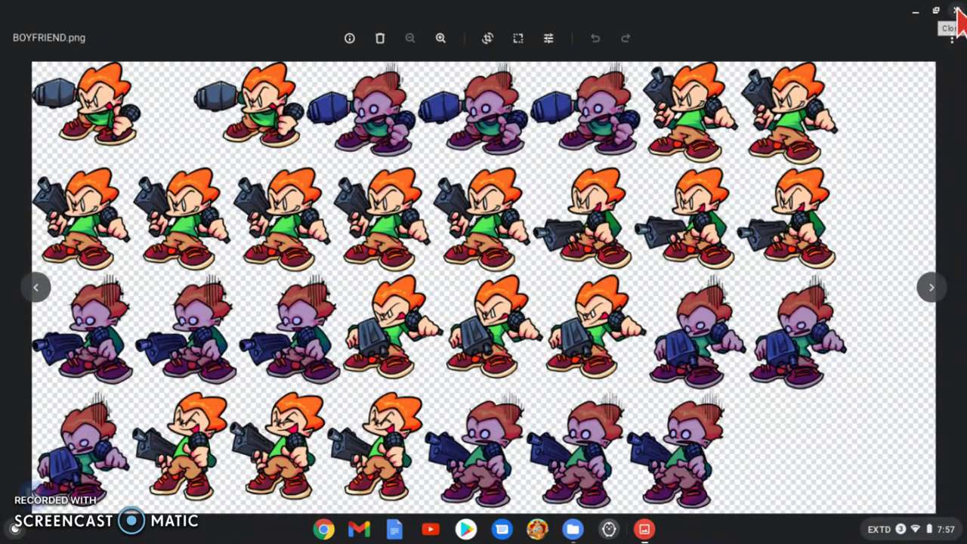
Close the BOYFRIEND.png preview and the Files window.
click(955, 9)
click(627, 92)
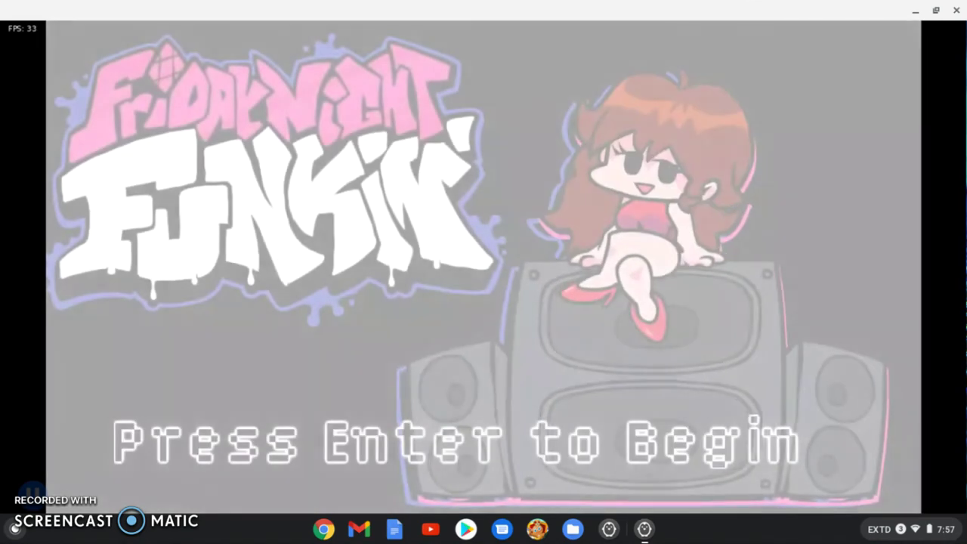
Enter Freeplay in Friday Night Funkin' and start the song Philly on Hard difficulty.
key(Return)
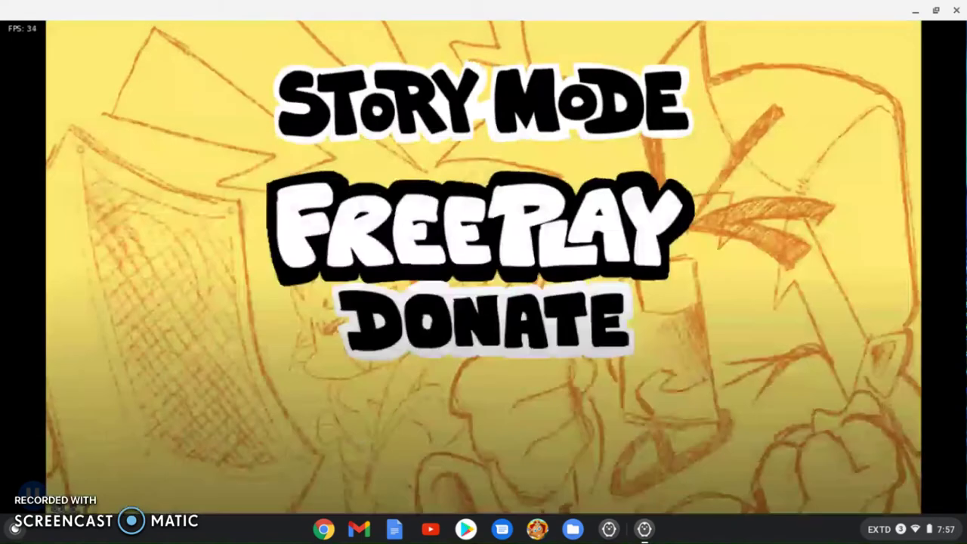
key(Return)
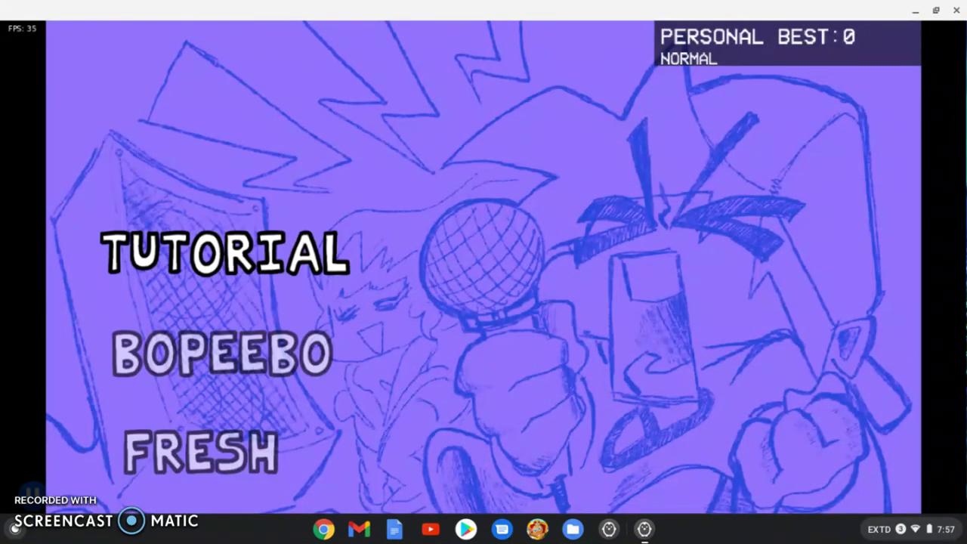
key(Down)
key(Down)
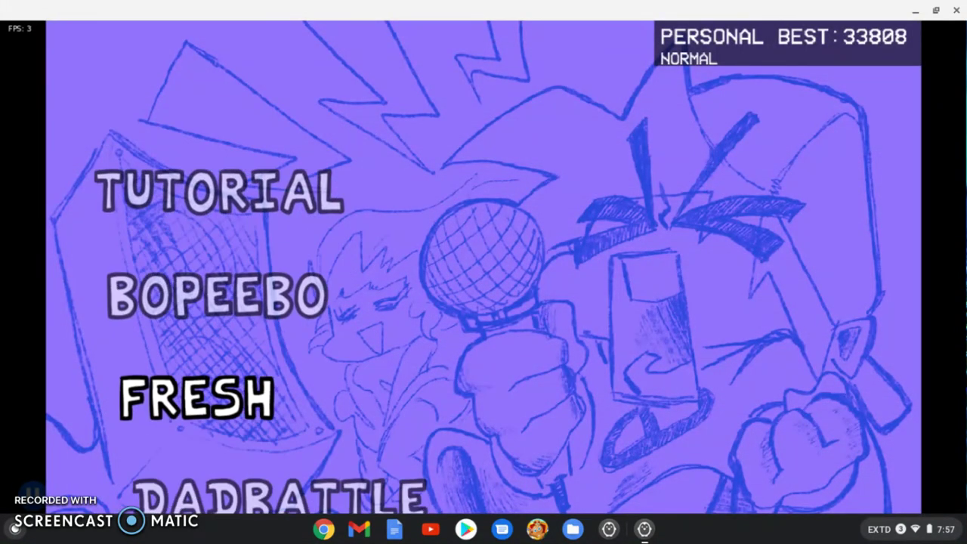
key(Down)
key(Down)
key(Down)
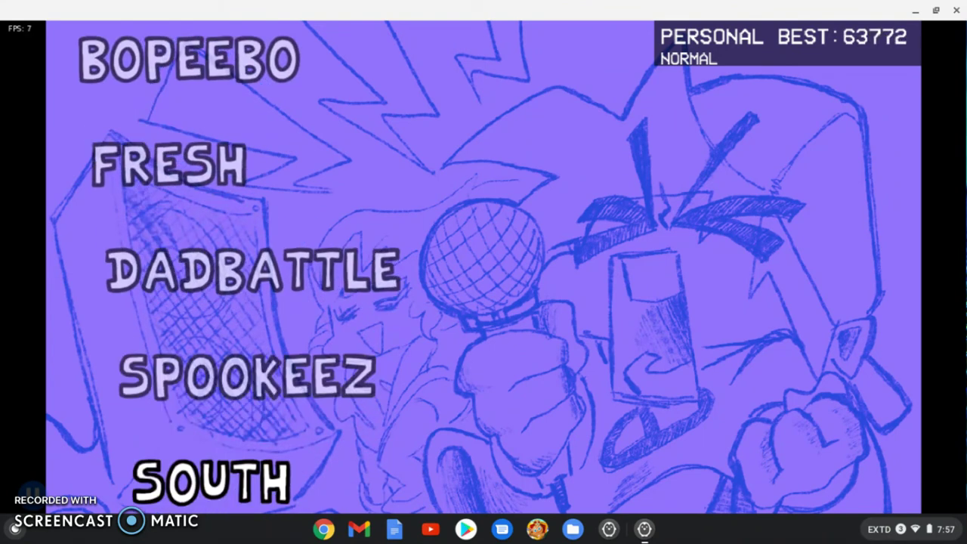
key(Down)
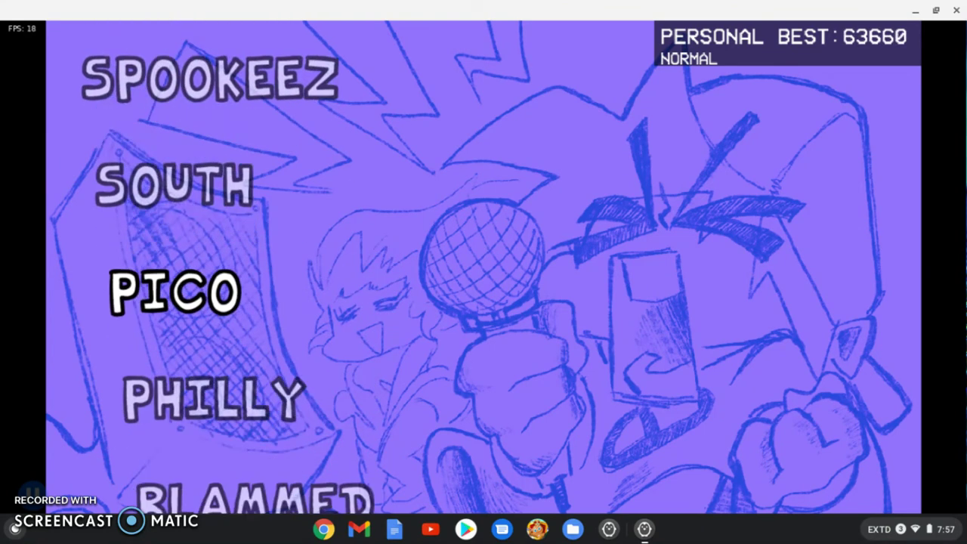
key(Down)
key(Right)
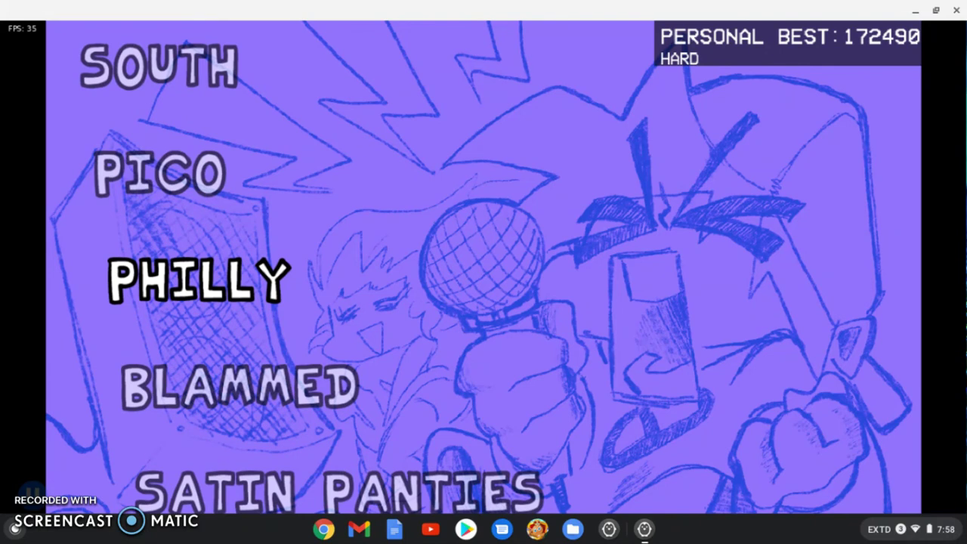
key(Return)
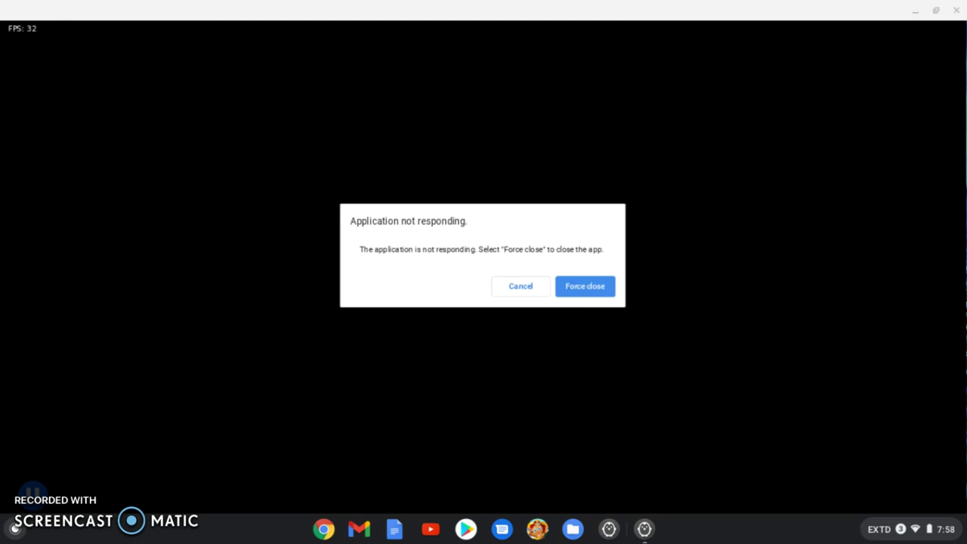
Force close the unresponsive game and switch back to the Files app.
click(584, 291)
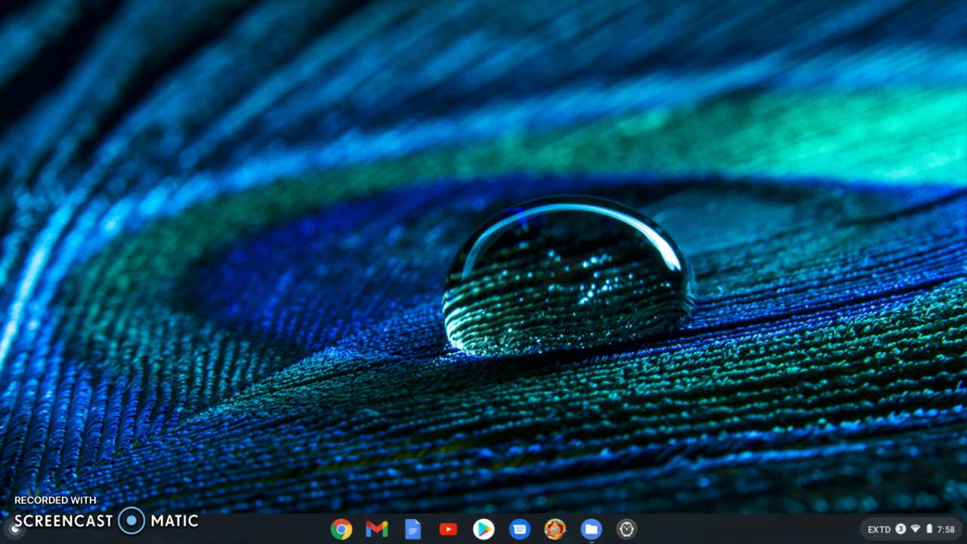
click(590, 528)
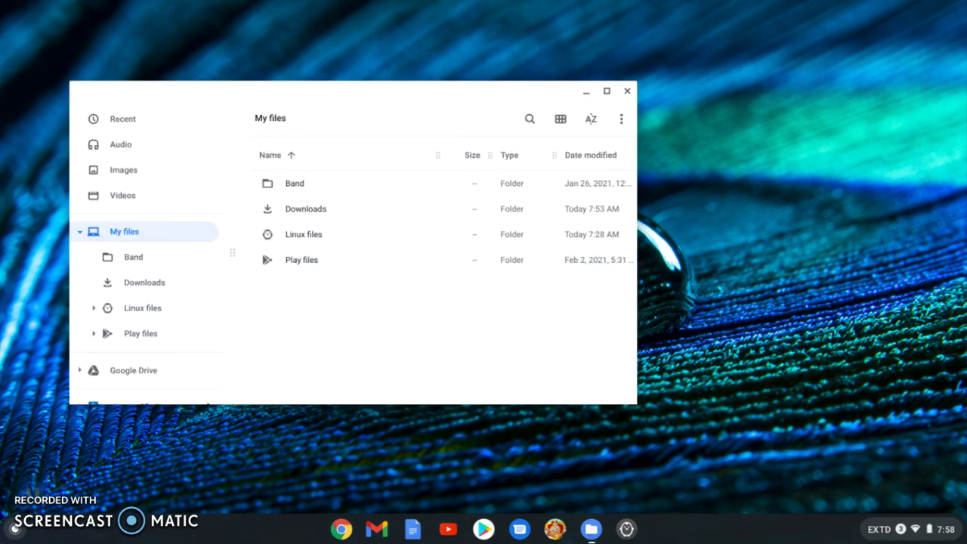
Copy the mod's philly-hard.json from assets/data/philly inside PhillyNice-KadeDev.zip.
scroll(147, 255, down, 3)
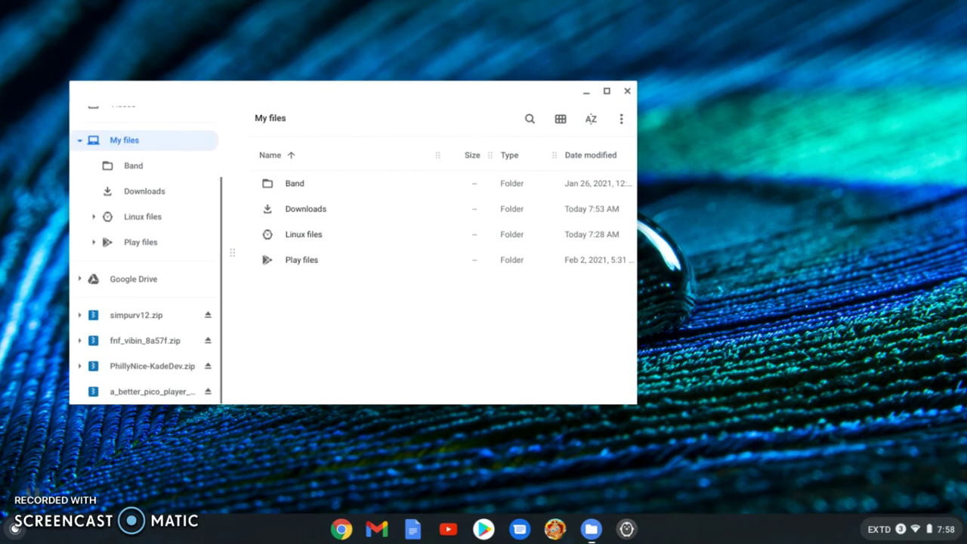
click(151, 366)
double_click(306, 182)
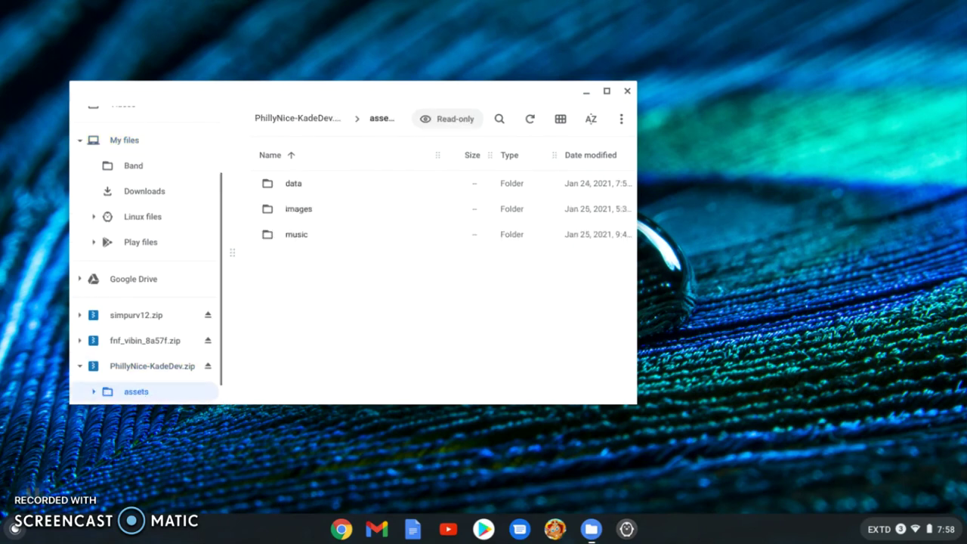
double_click(306, 183)
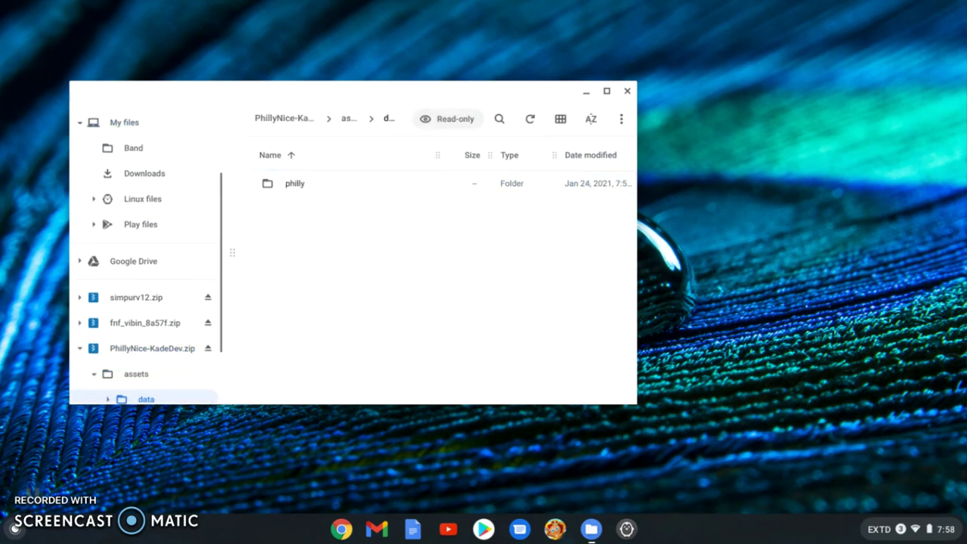
double_click(295, 183)
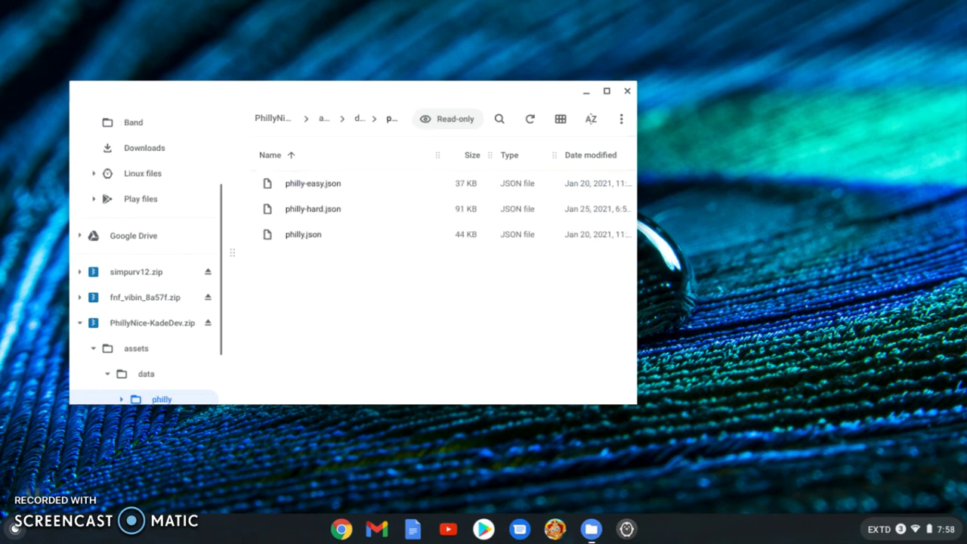
click(312, 209)
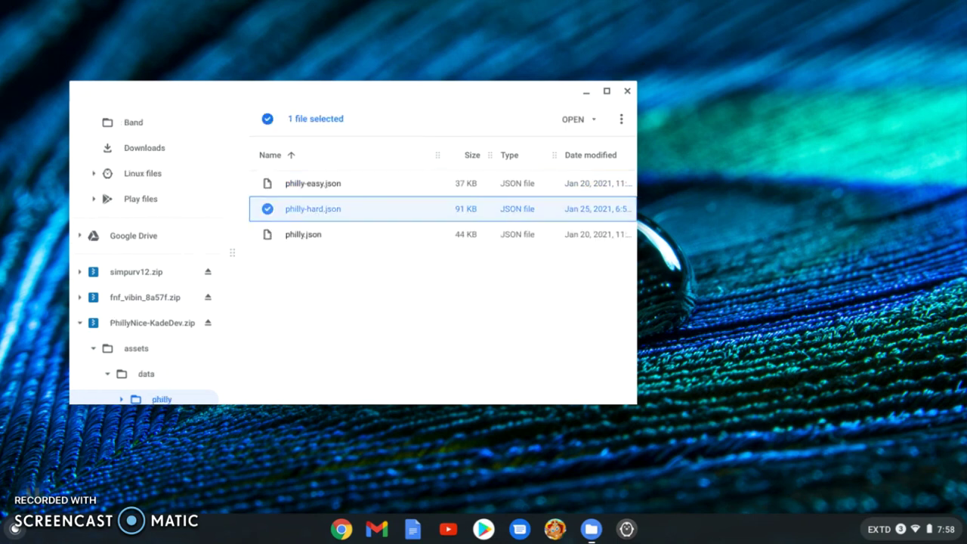
Paste the copied philly-hard.json into the assets/data/philly folder of Linux files.
click(142, 173)
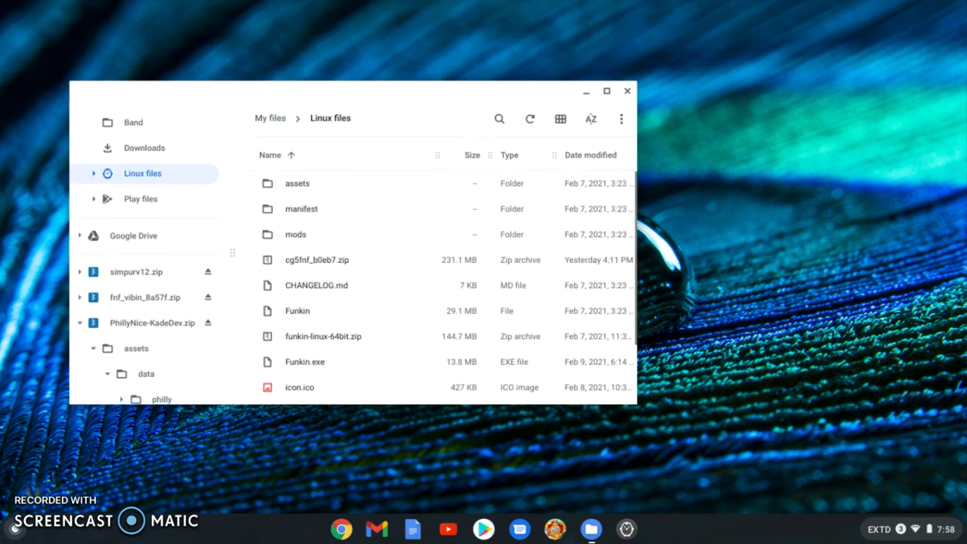
double_click(301, 183)
double_click(300, 183)
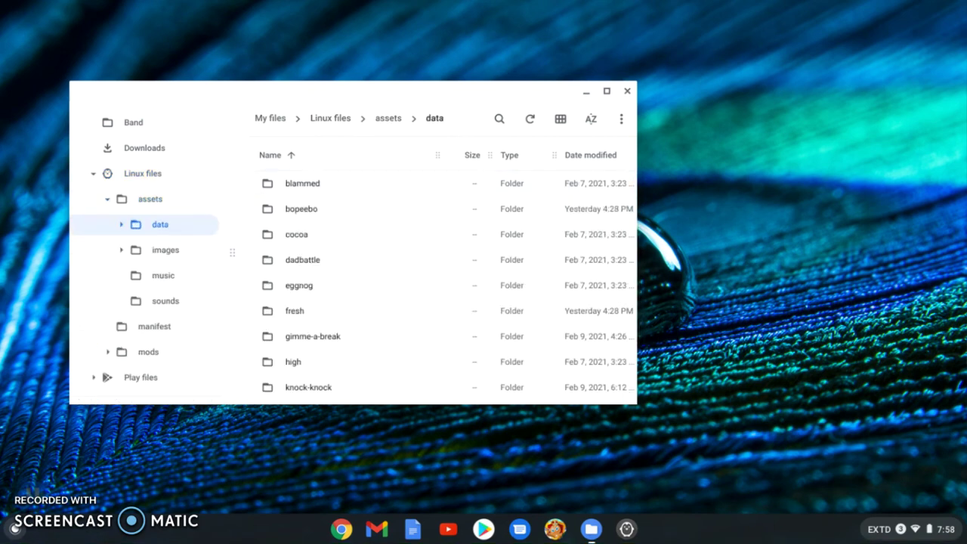
scroll(446, 287, down, 10)
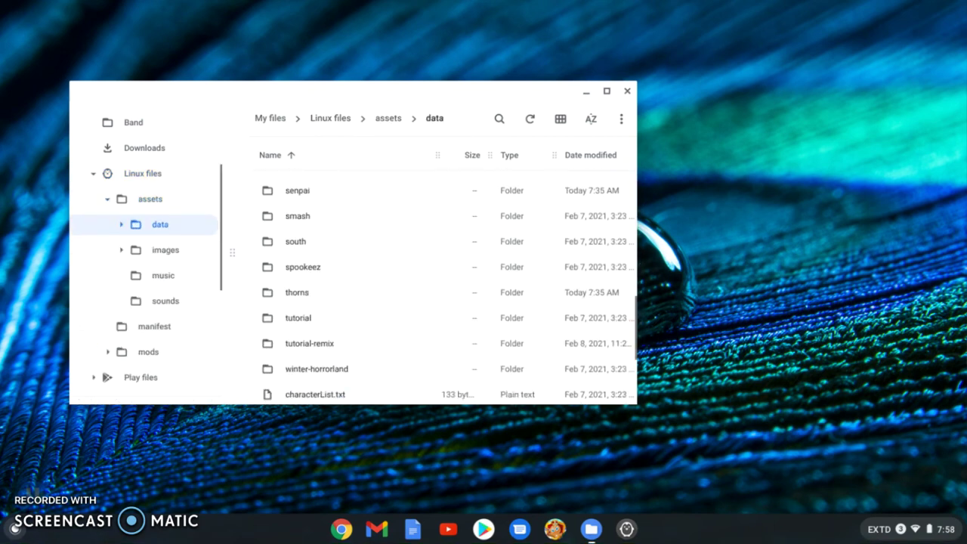
scroll(445, 287, up, 3)
scroll(446, 287, down, 4)
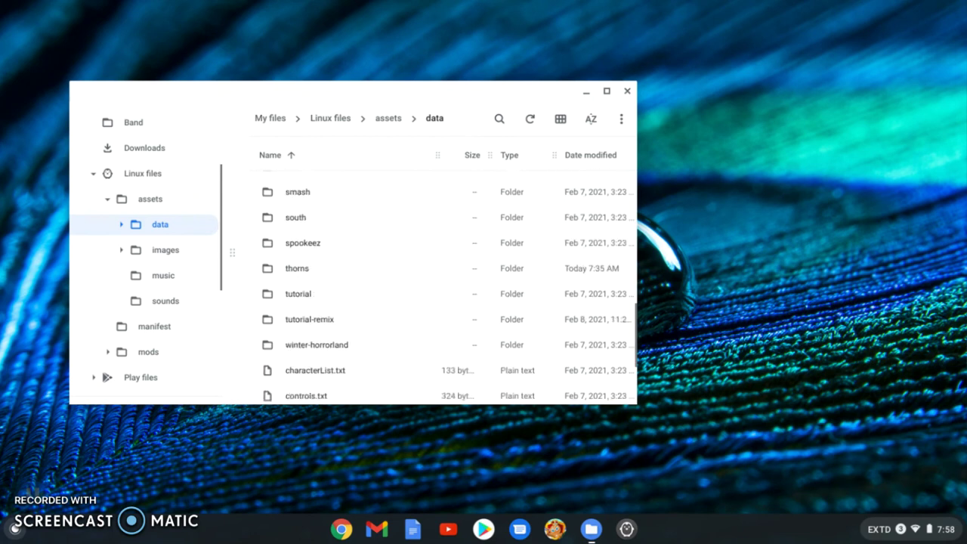
scroll(446, 287, up, 3)
double_click(301, 220)
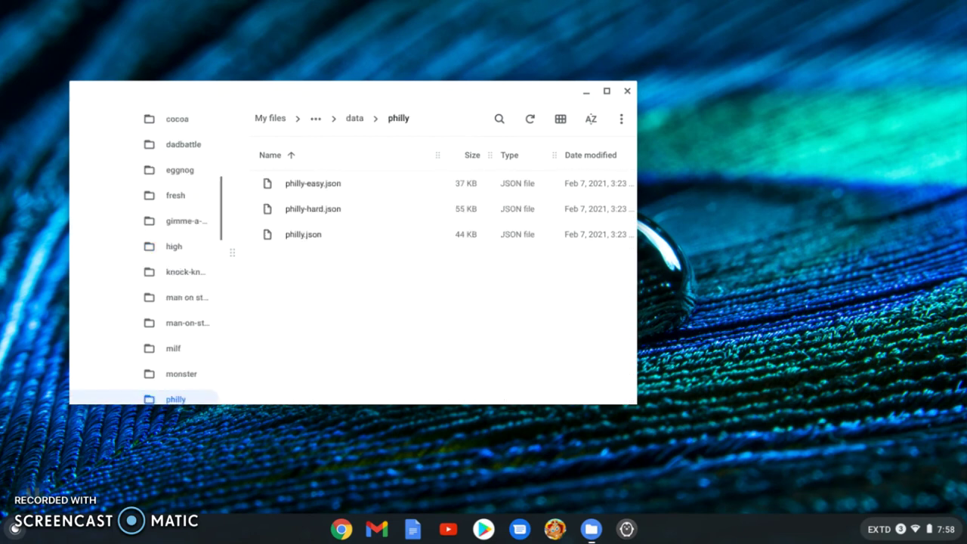
key(ctrl+v)
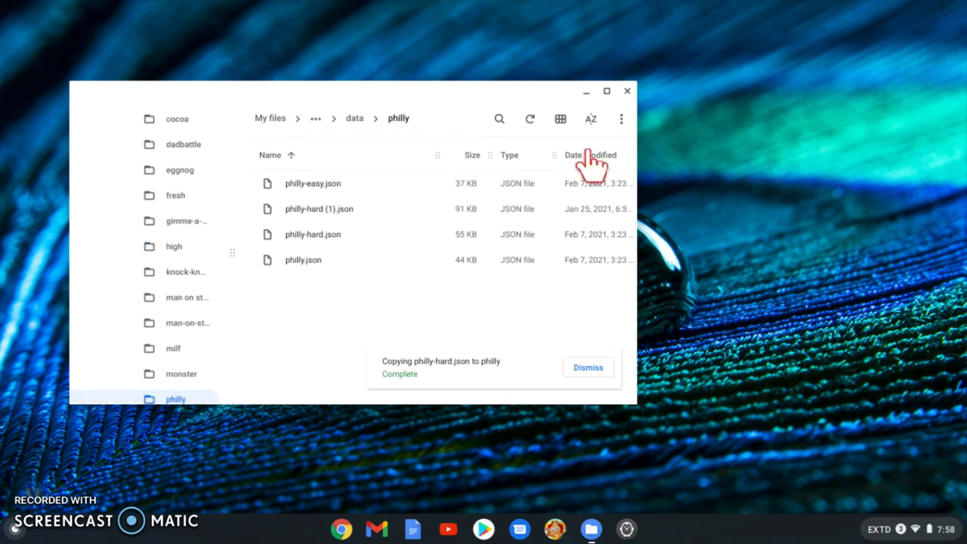
Rename the original 55 KB philly-hard.json to philly-hard (og).json.
click(544, 236)
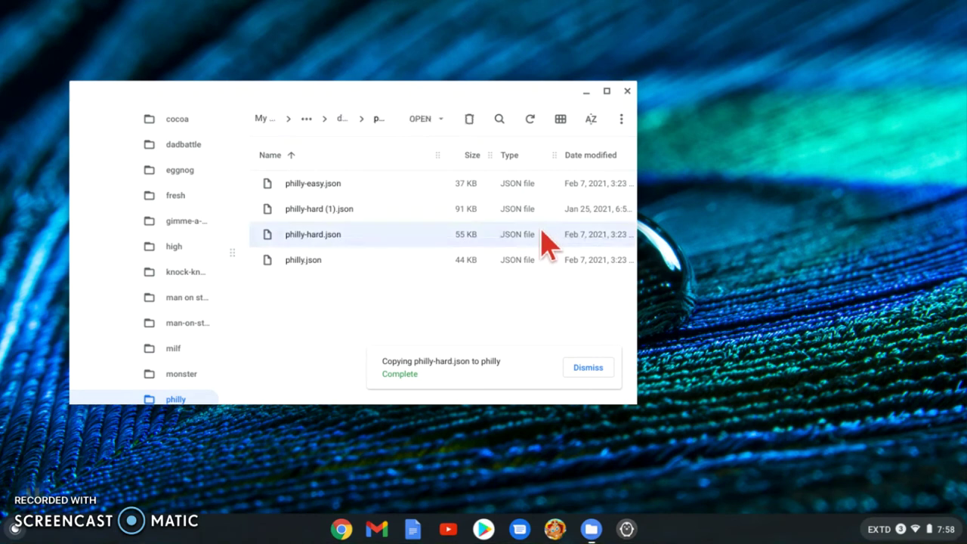
key(ctrl+Return)
key(Right)
text((o)
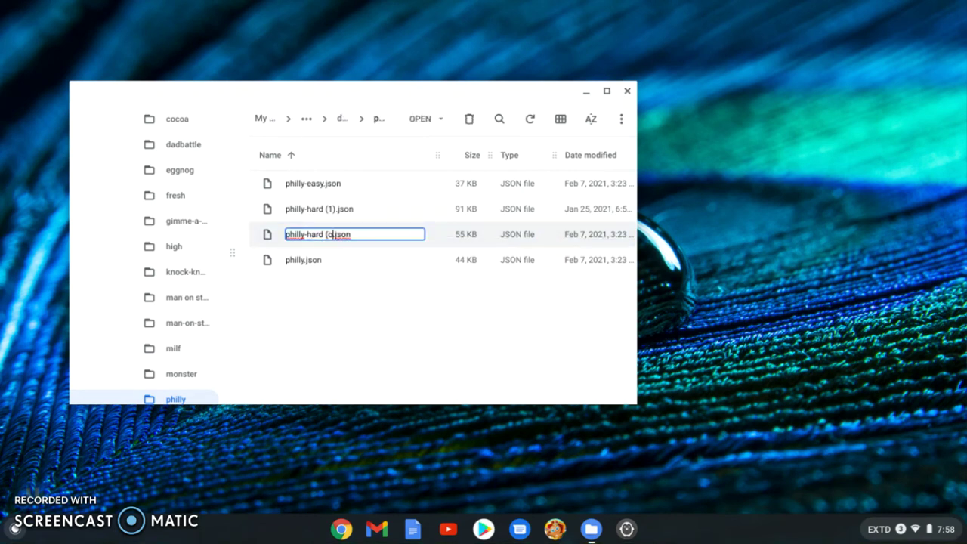
text(g))
key(Return)
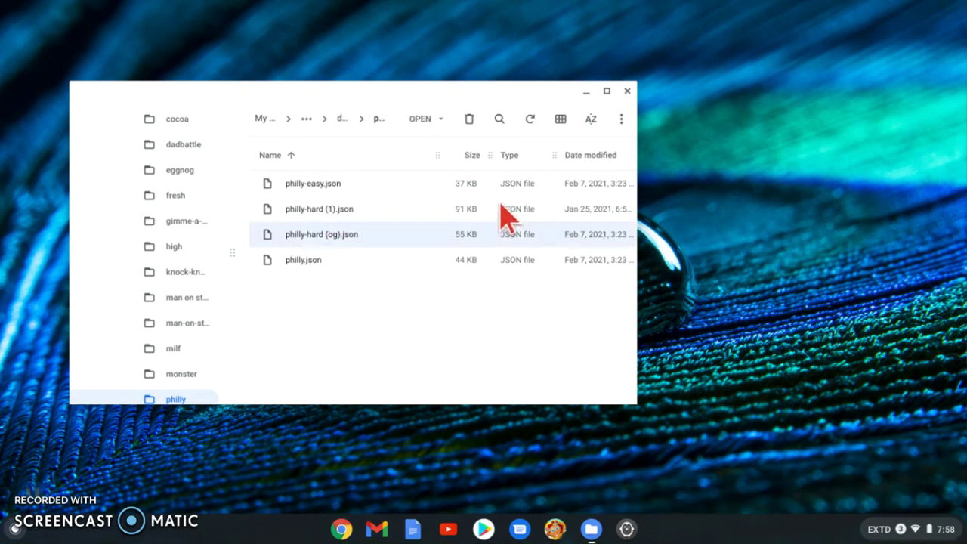
Rename the mod's pasted philly-hard (1).json to philly-hard.json and close the Files window.
click(500, 206)
key(ctrl+Return)
key(Right)
key(BackSpace)
key(BackSpace)
key(BackSpace)
key(BackSpace)
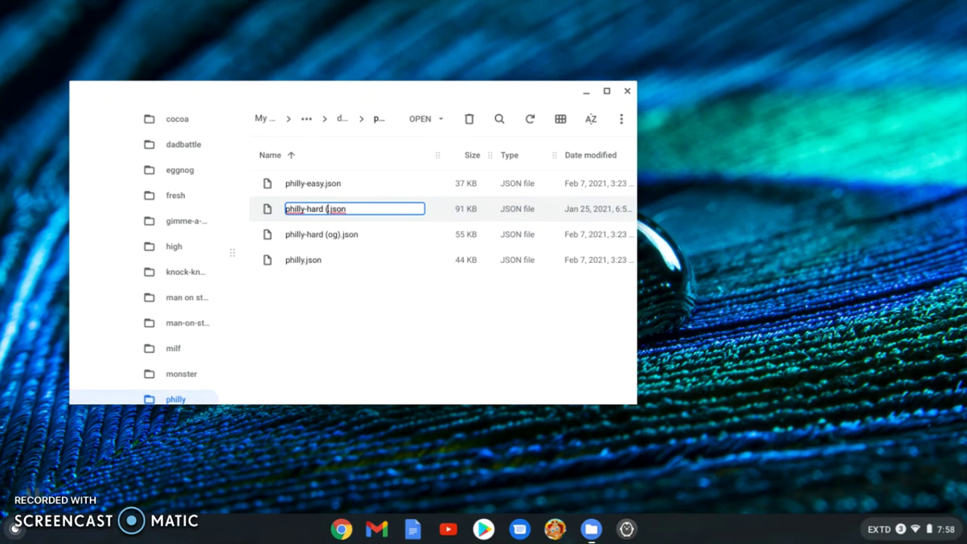
key(Return)
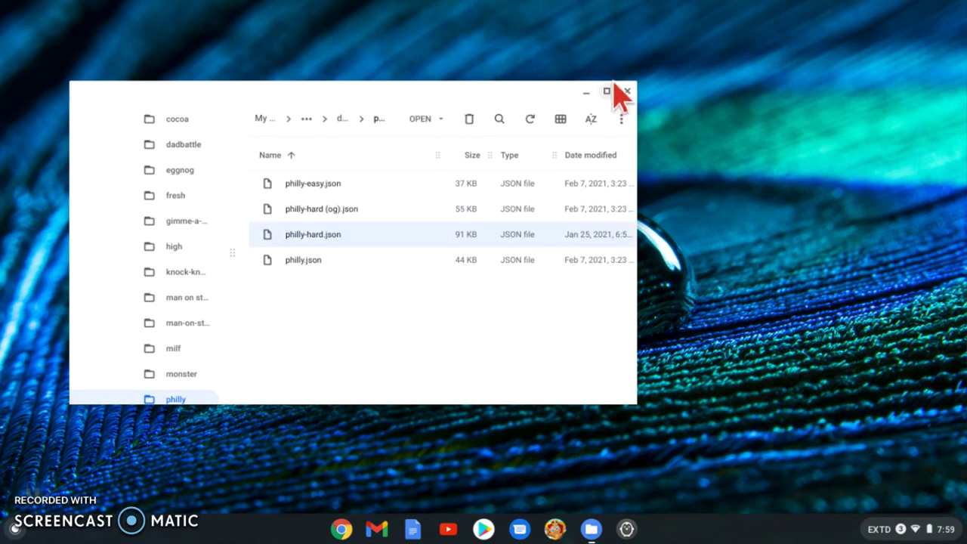
click(627, 90)
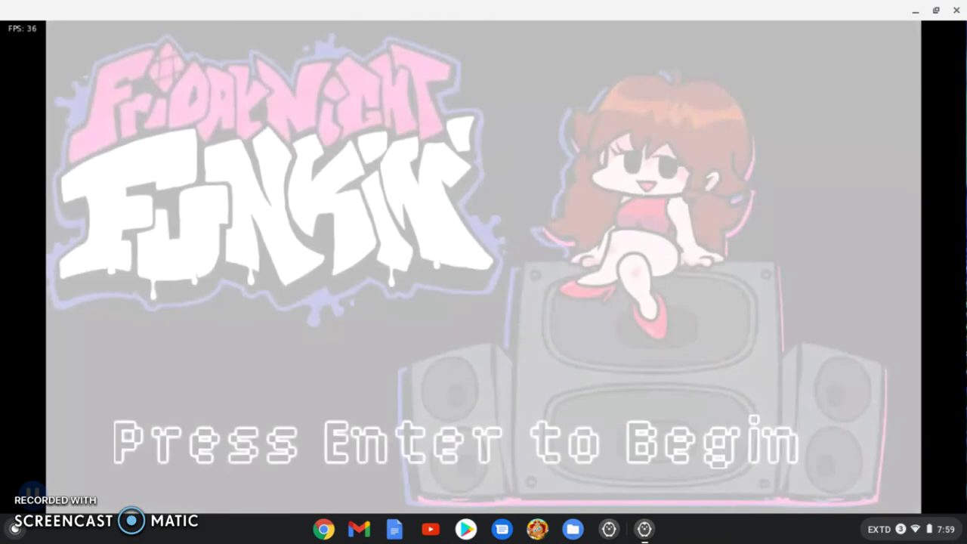
Enter Friday Night Funkin' from its title screen and resume the paused song.
key(Return)
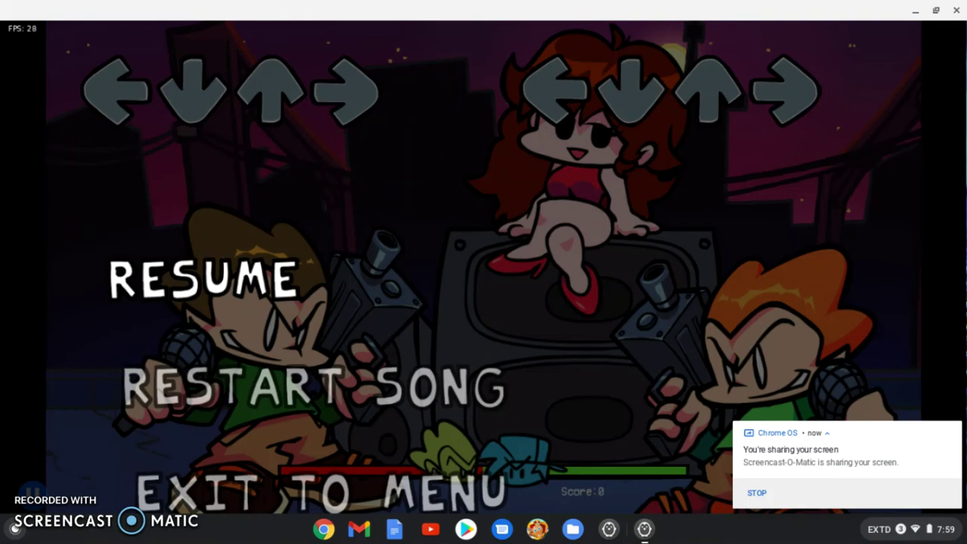
key(Return)
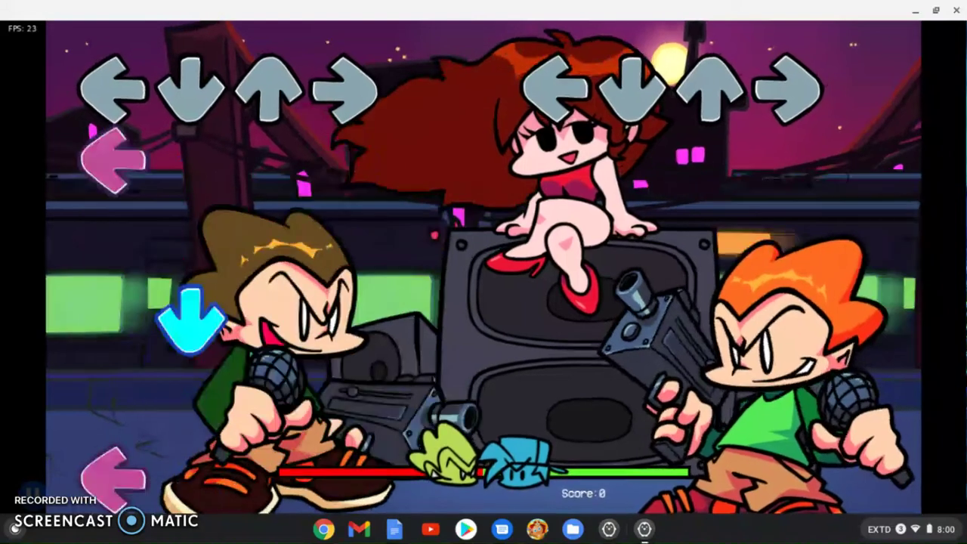
Play the song's arrow notes to test the replaced chart, and close the game.
key(Down)
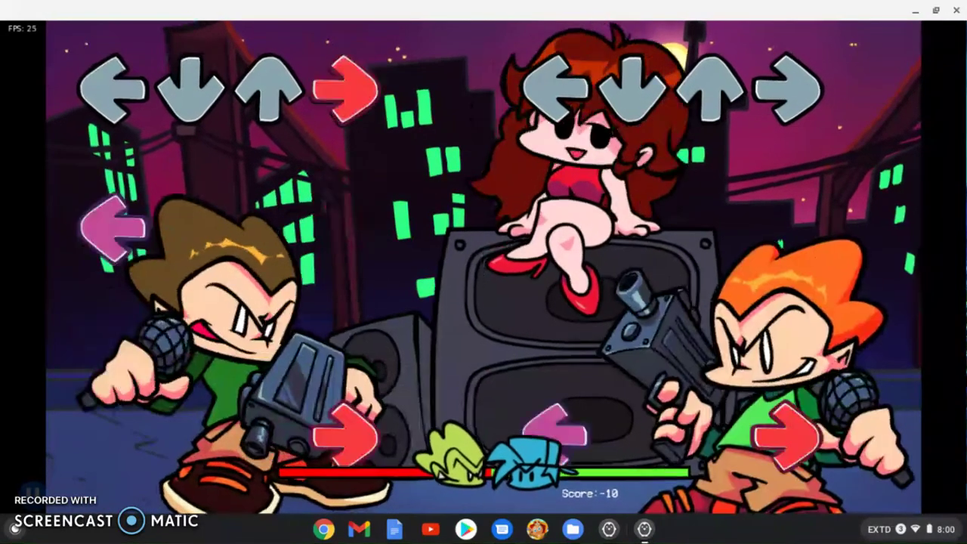
key(Left)
key(Right)
key(Down)
key(Up)
key(Left)
key(Right)
key(Down)
key(Up)
key(Left)
key(Down)
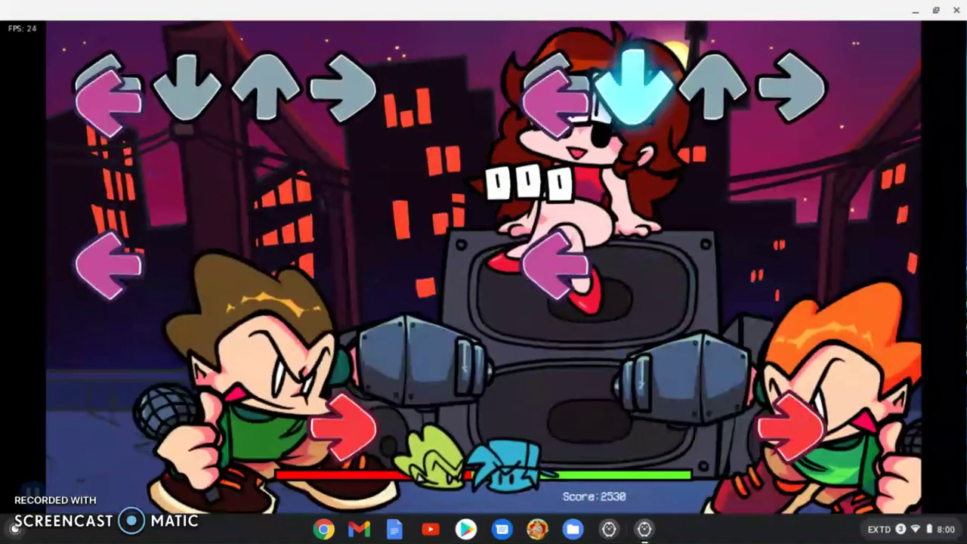
key(Right)
key(Left)
key(Down)
key(Right)
key(Left)
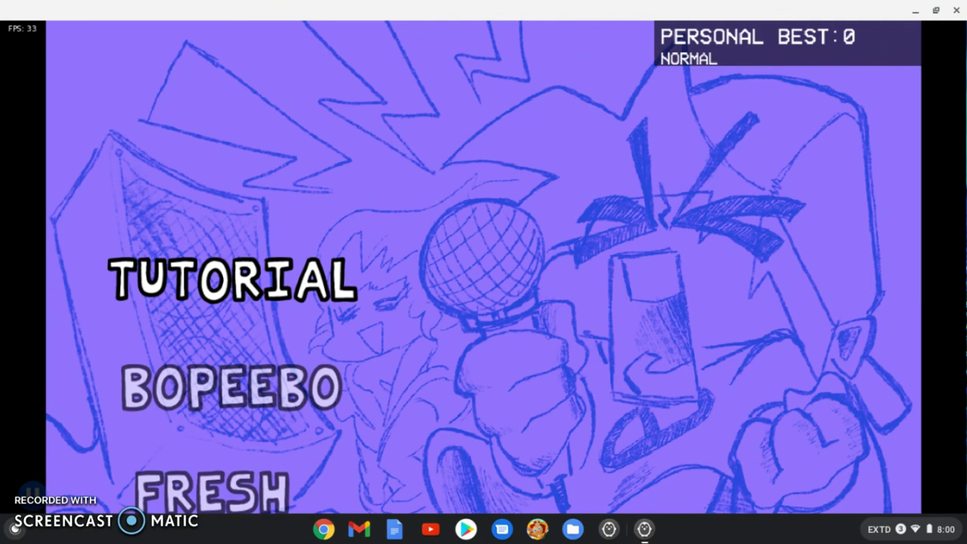
click(956, 10)
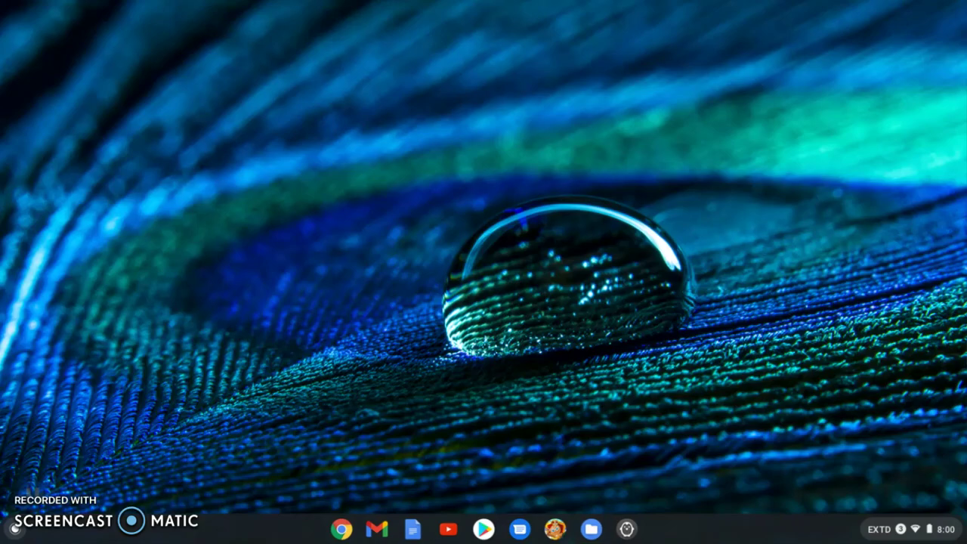